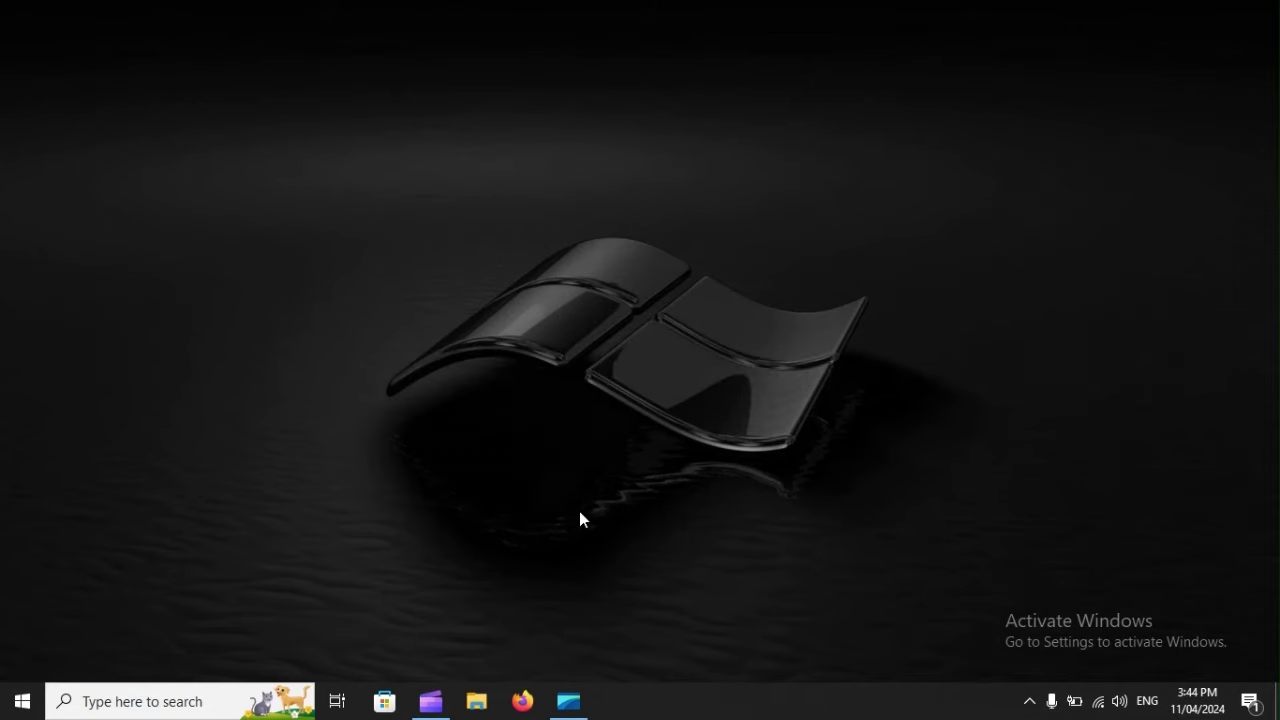
Step: Search for 'Device Manager' in the taskbar search box and launch it
click(134, 703)
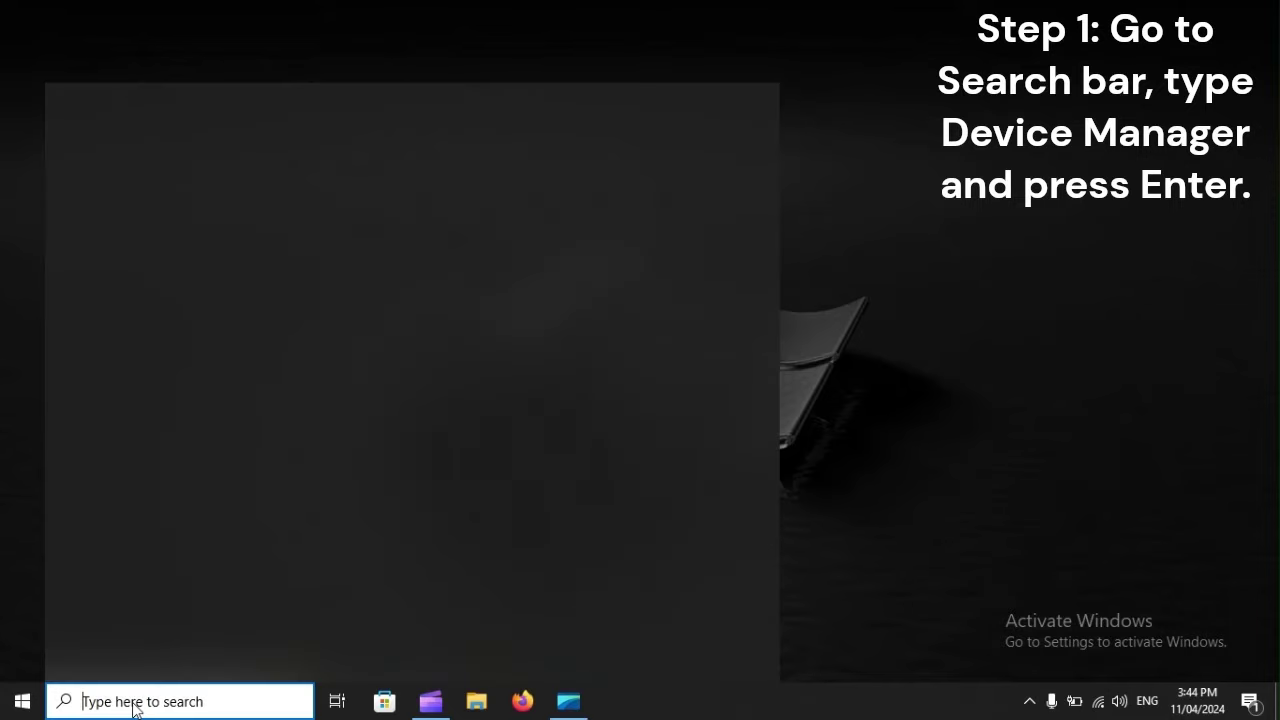
text(Device)
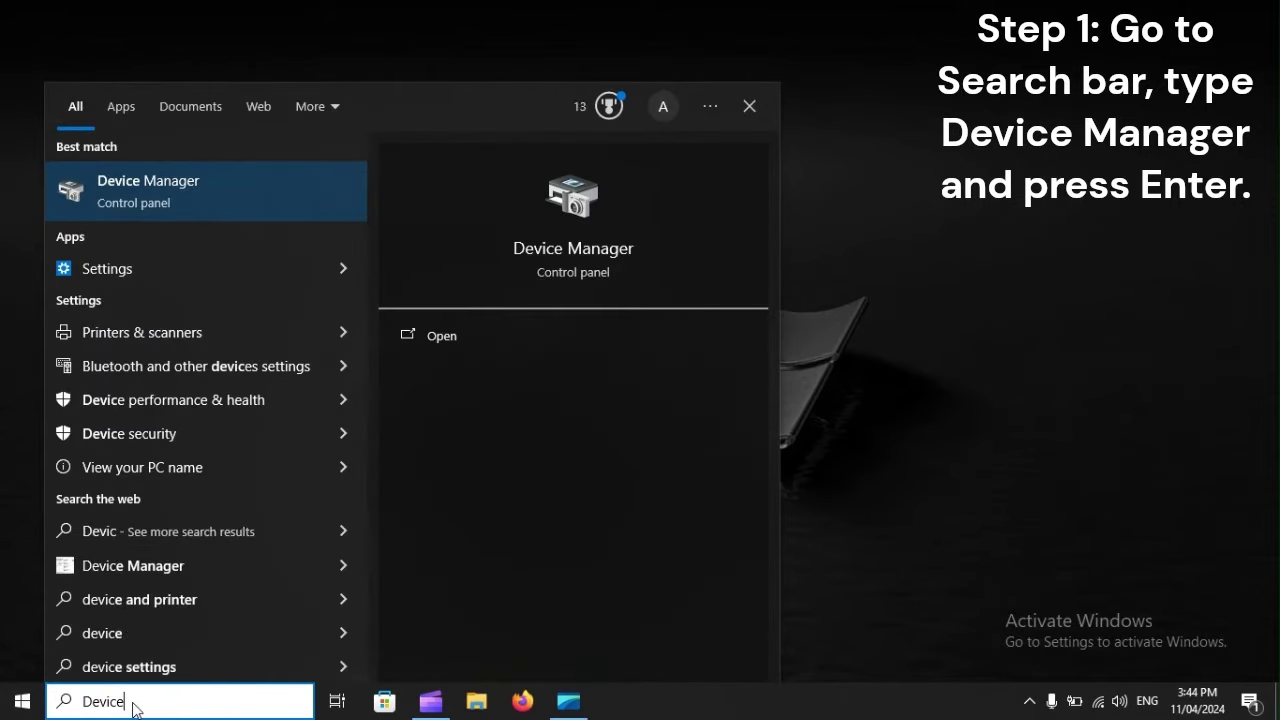
text( Manager)
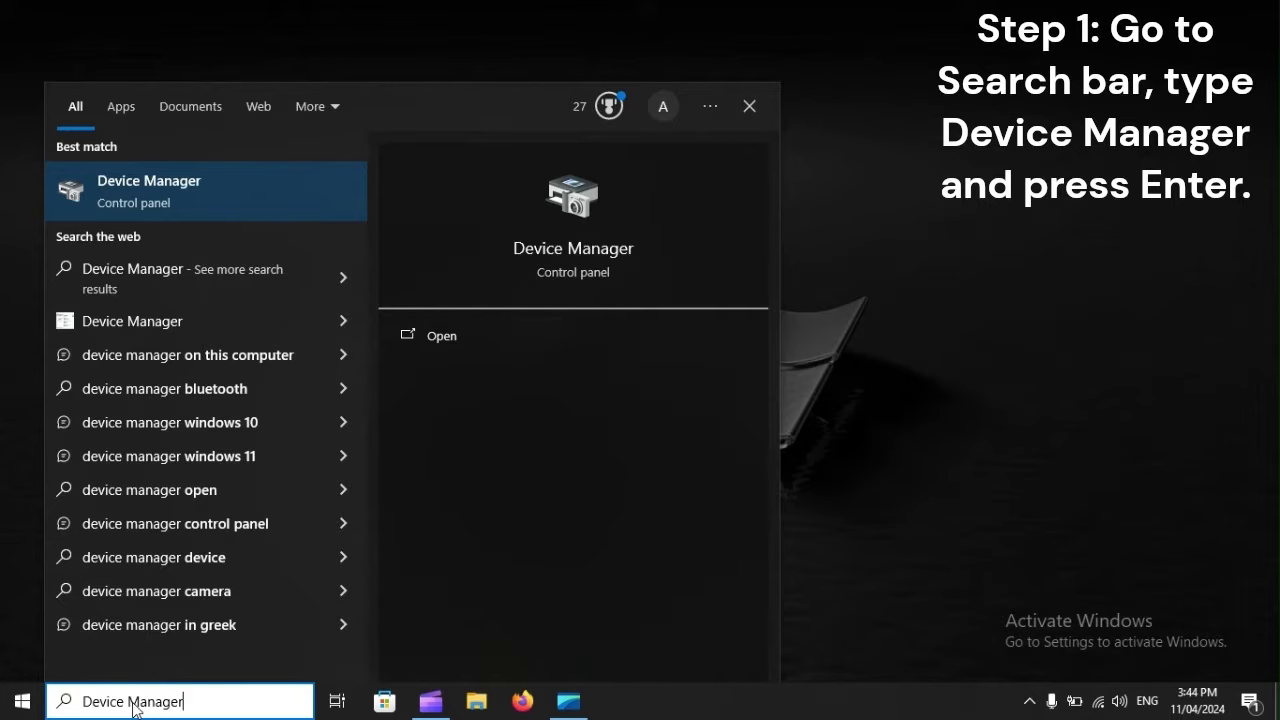
key(Return)
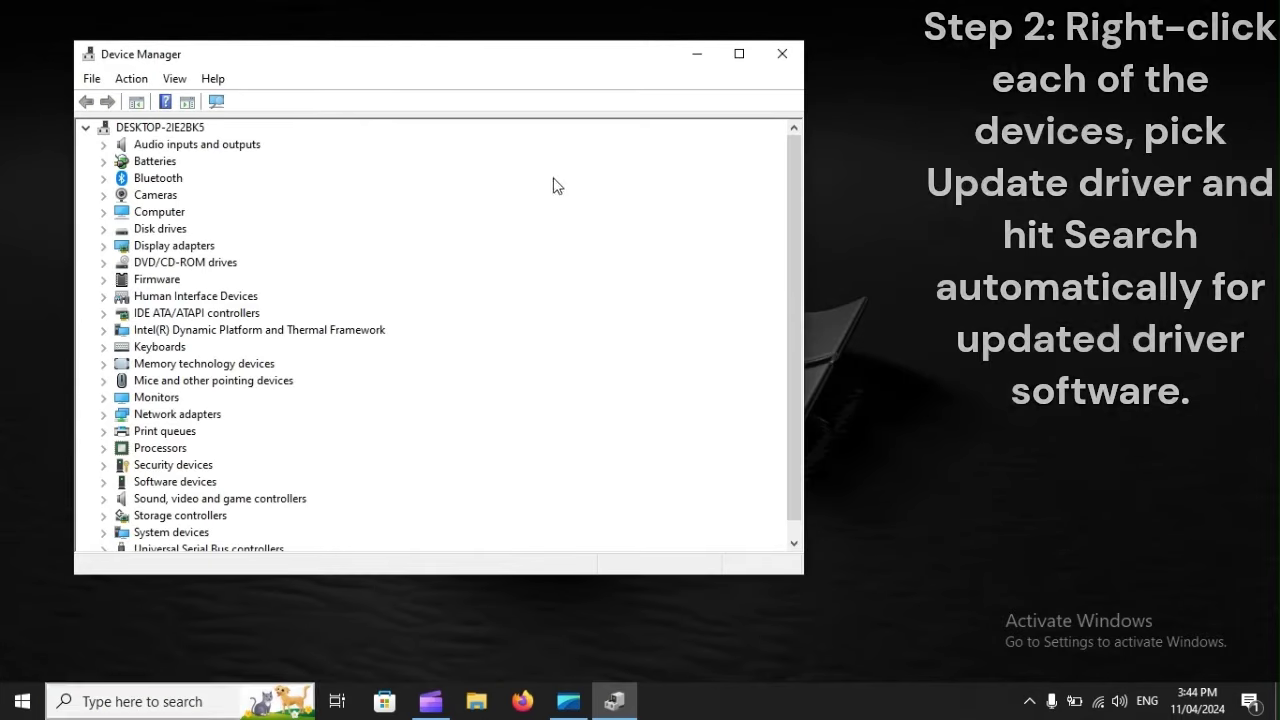
Step: Expand Bluetooth and choose Update driver for the Realtek Bluetooth 4.0 Adapter
click(206, 147)
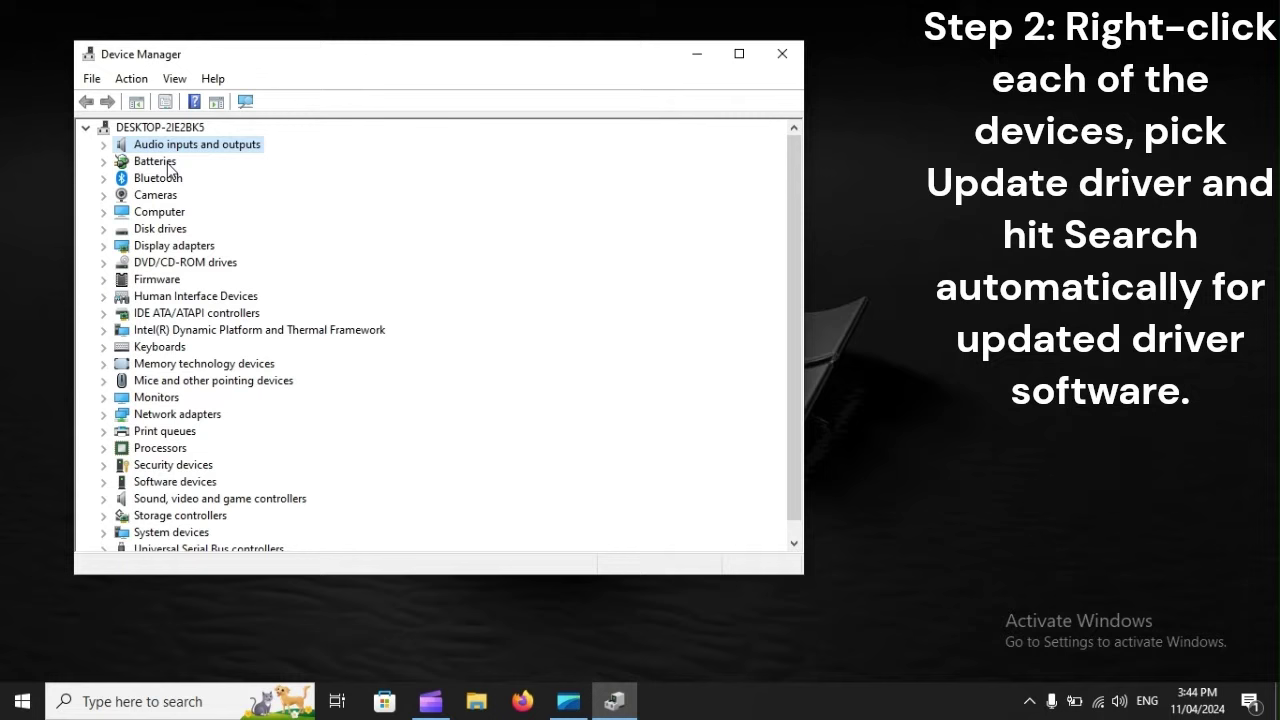
click(172, 163)
click(174, 180)
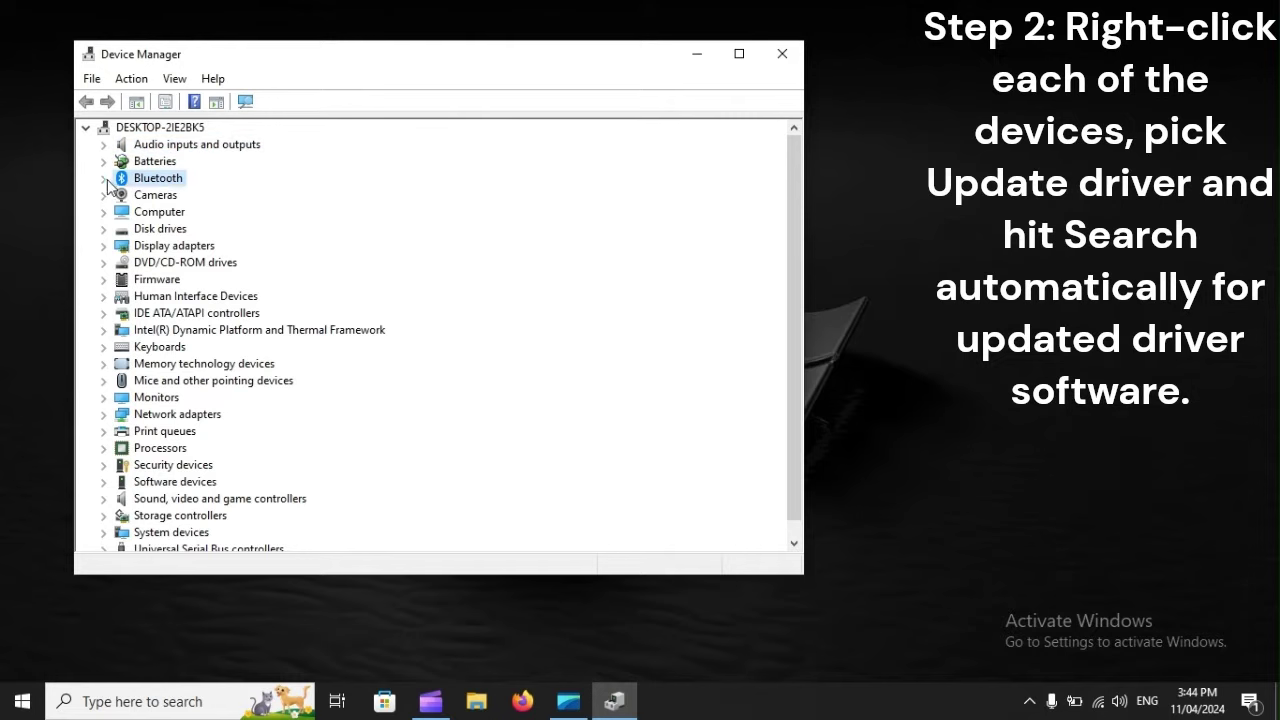
click(103, 178)
click(186, 196)
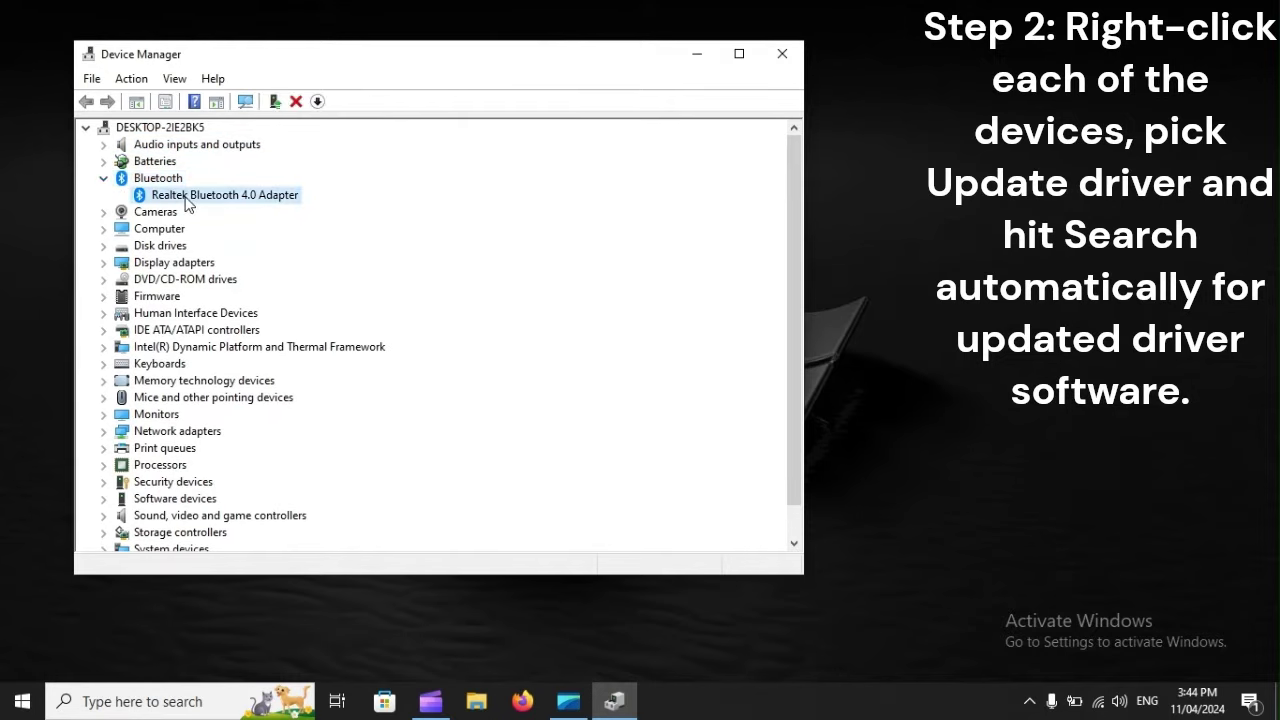
right_click(186, 203)
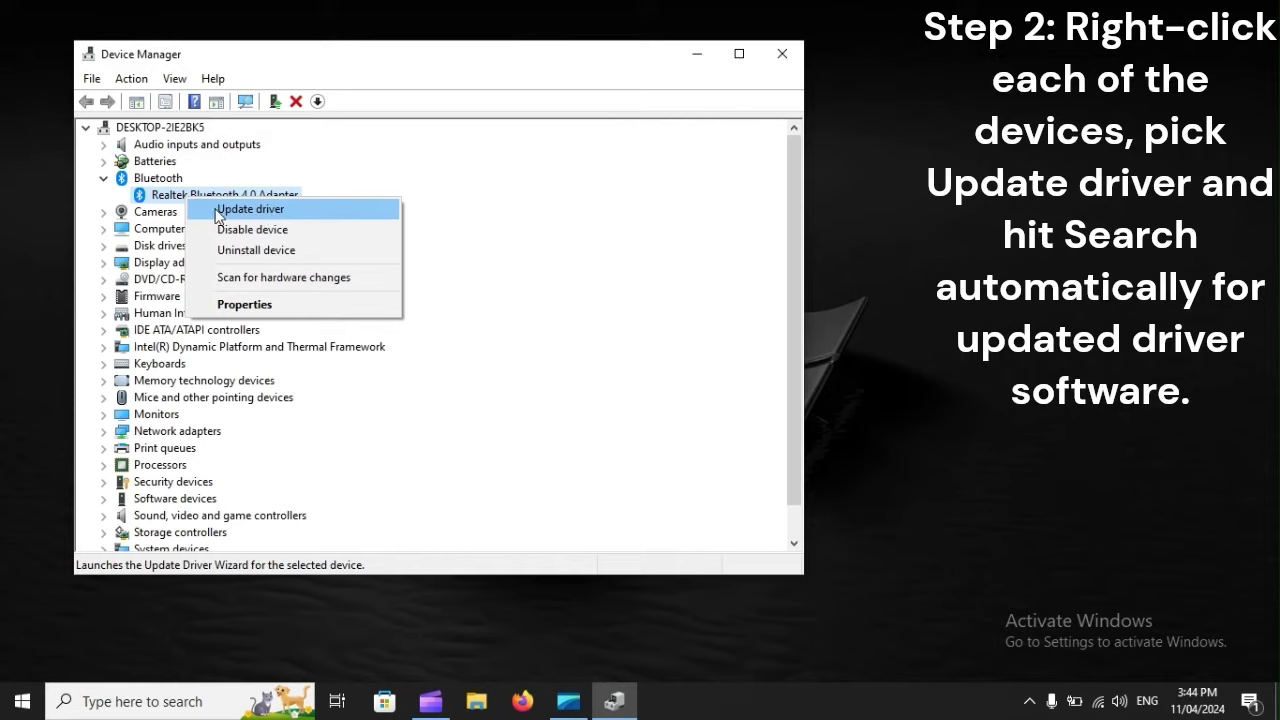
click(281, 212)
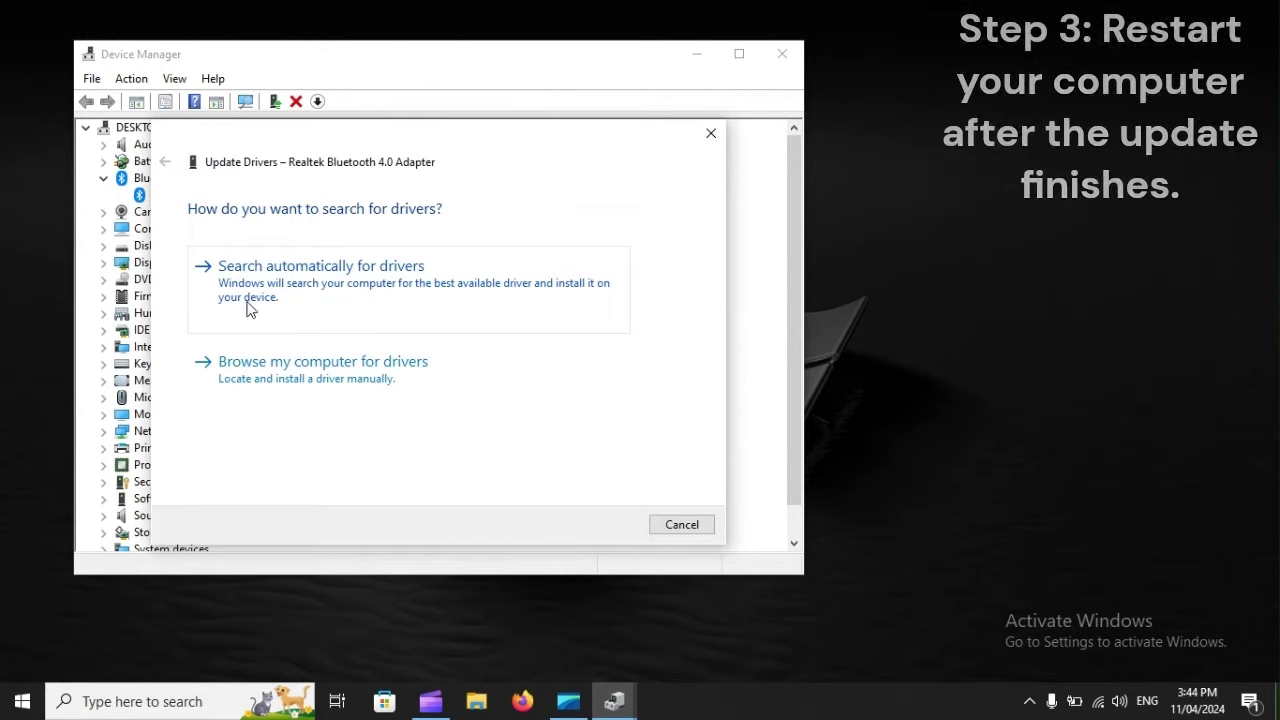
Step: Bring up the Start menu's power options to restart the PC
click(20, 700)
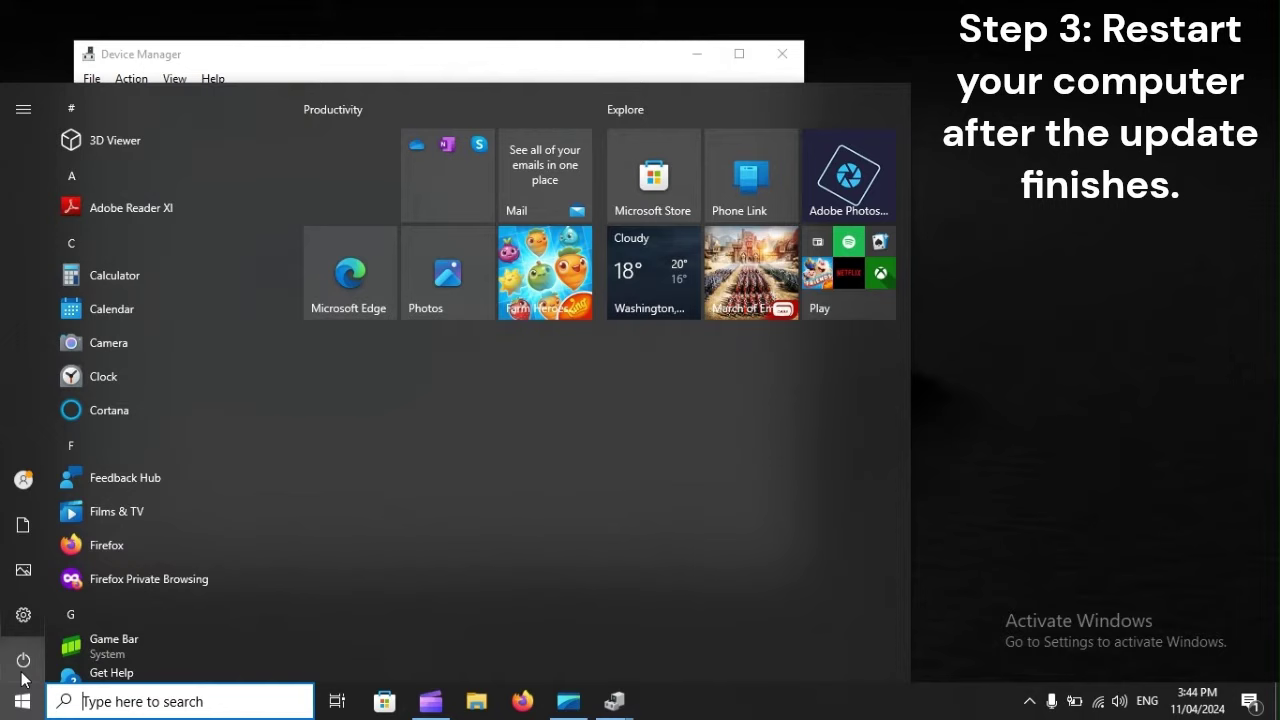
click(23, 660)
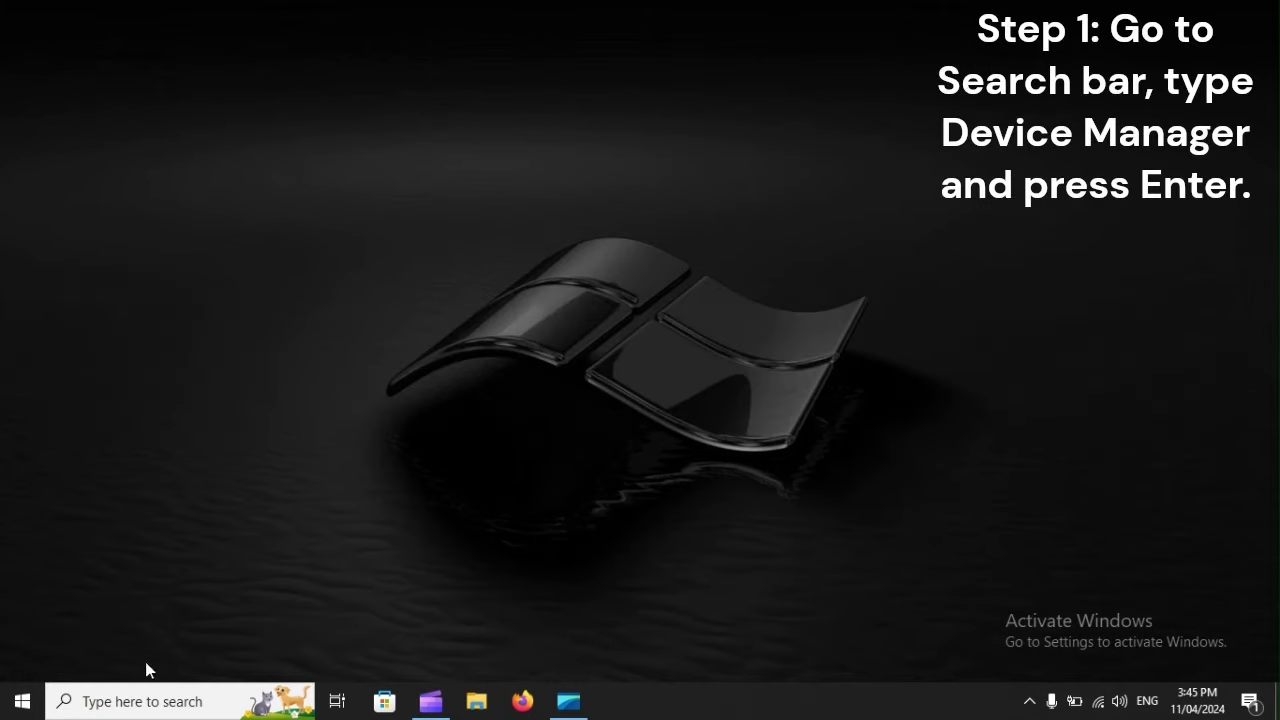
Step: Reopen Device Manager by searching 'Device Manager' from the taskbar
click(146, 692)
text(De)
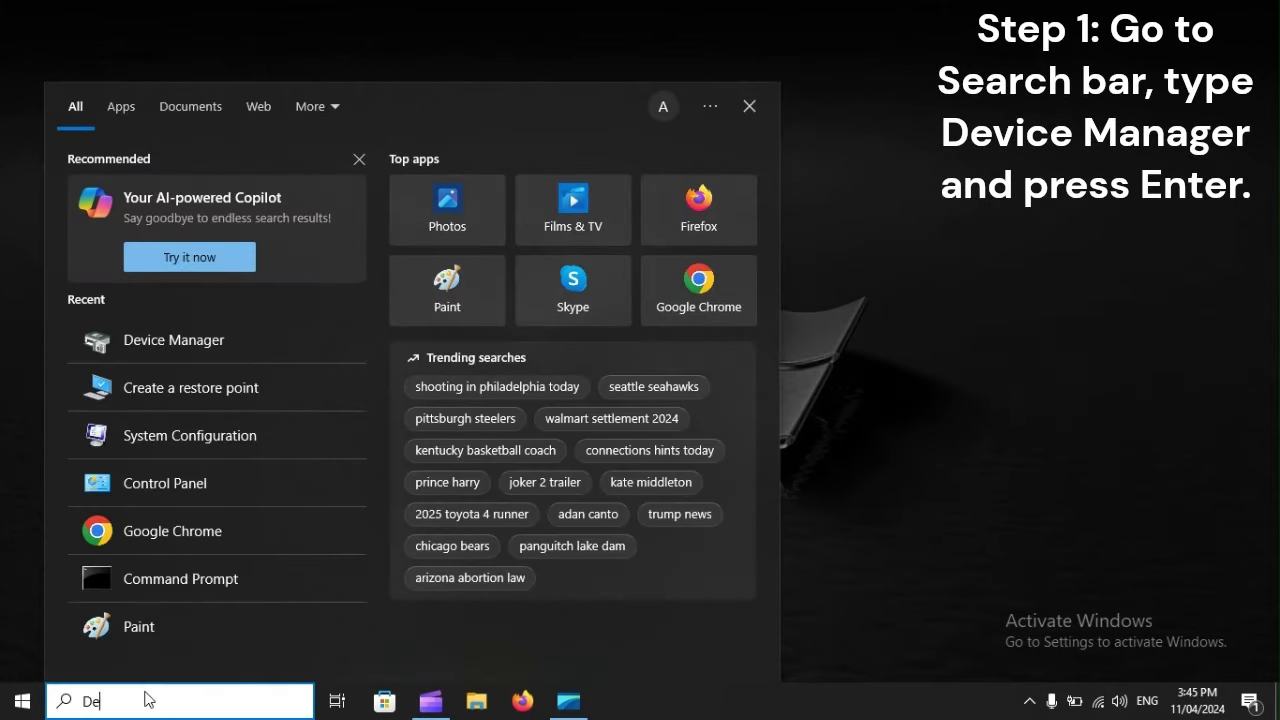
text(vice Mana)
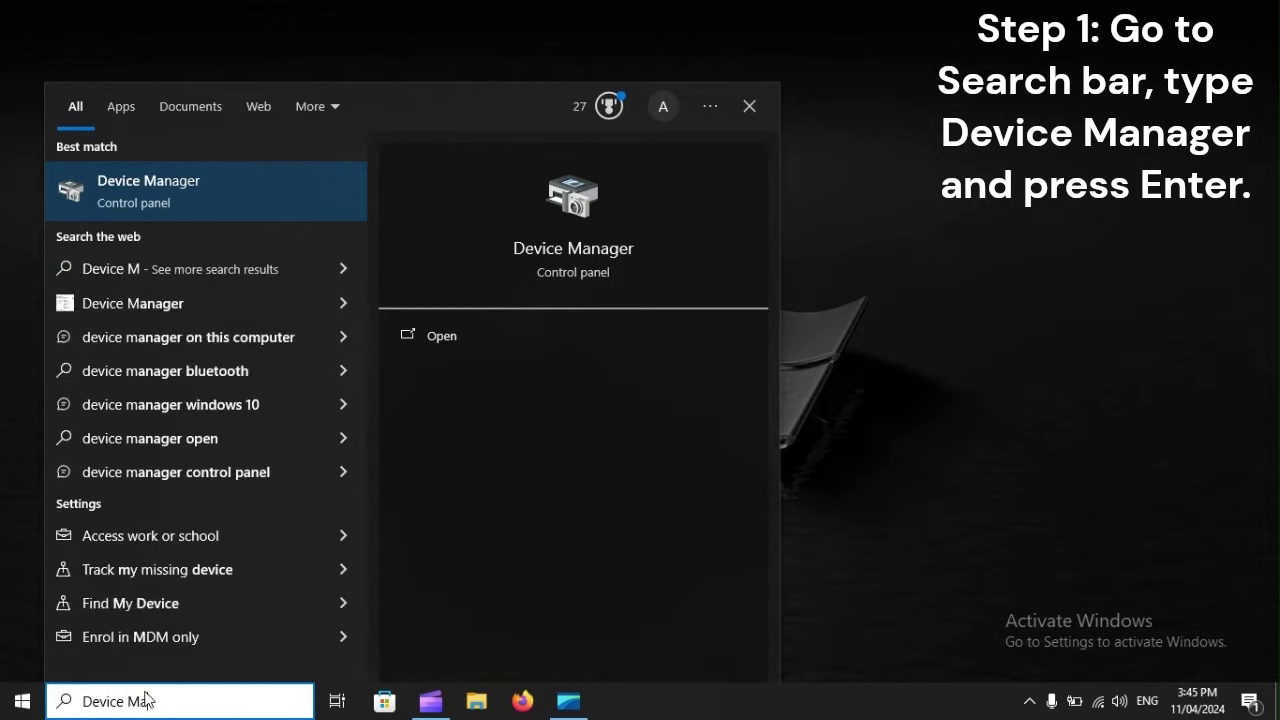
text(ger)
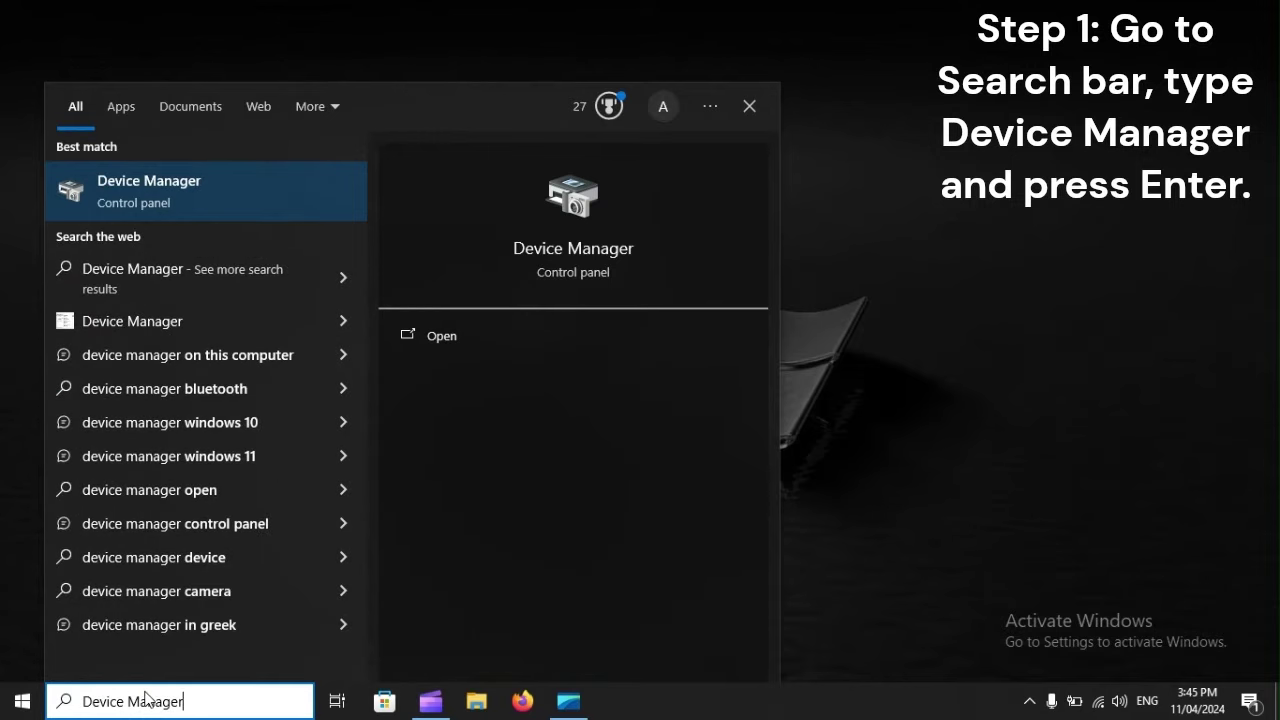
key(Return)
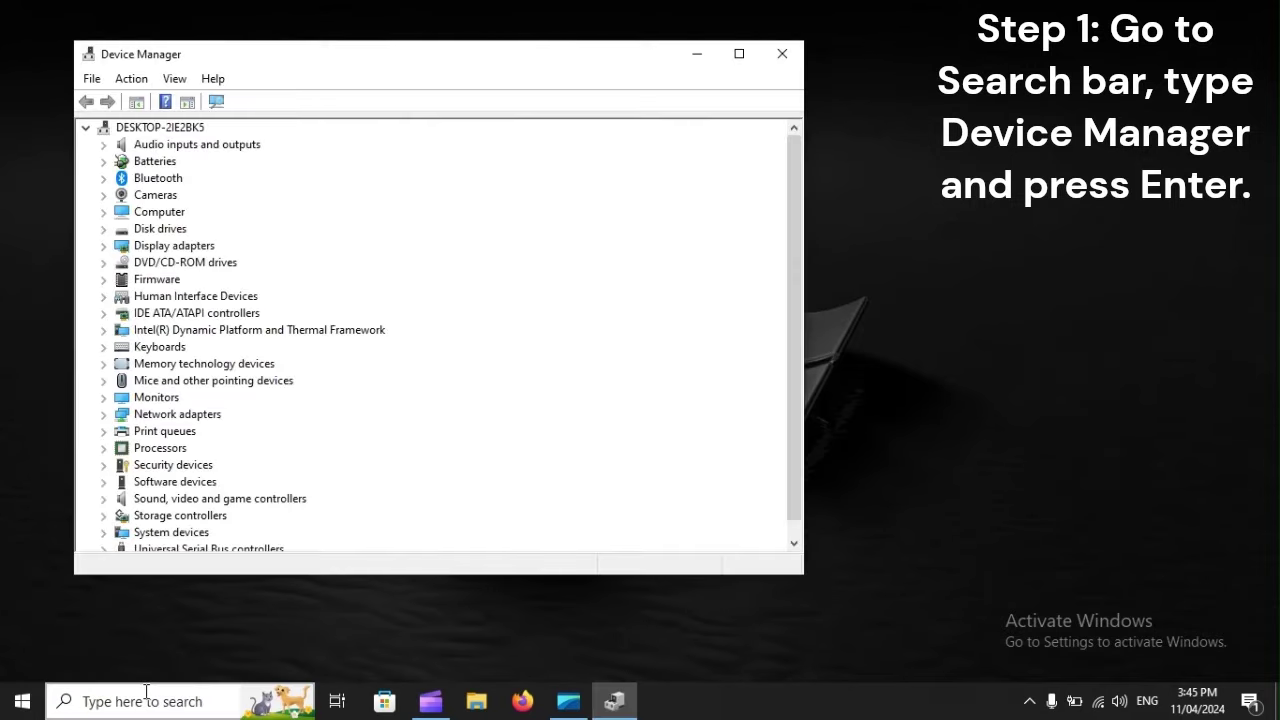
Step: Expand Bluetooth and open the Realtek Bluetooth 4.0 Adapter's Properties
click(214, 148)
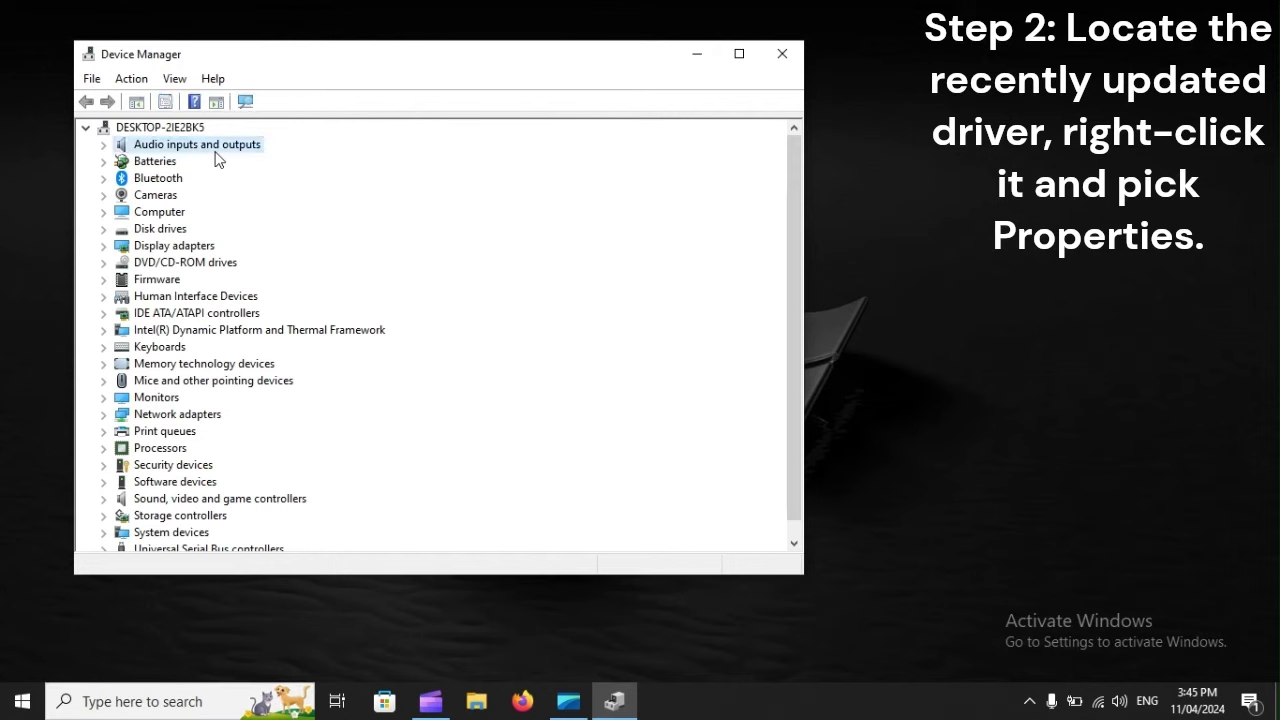
click(167, 164)
click(168, 180)
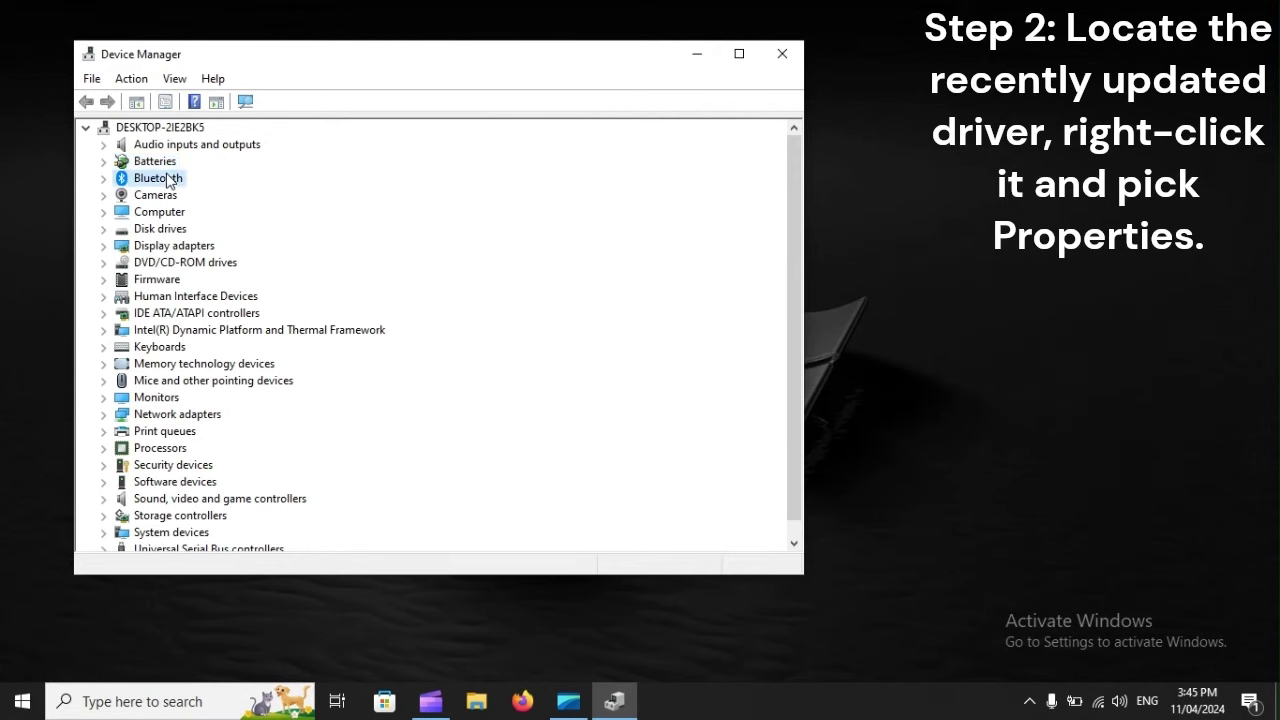
click(104, 179)
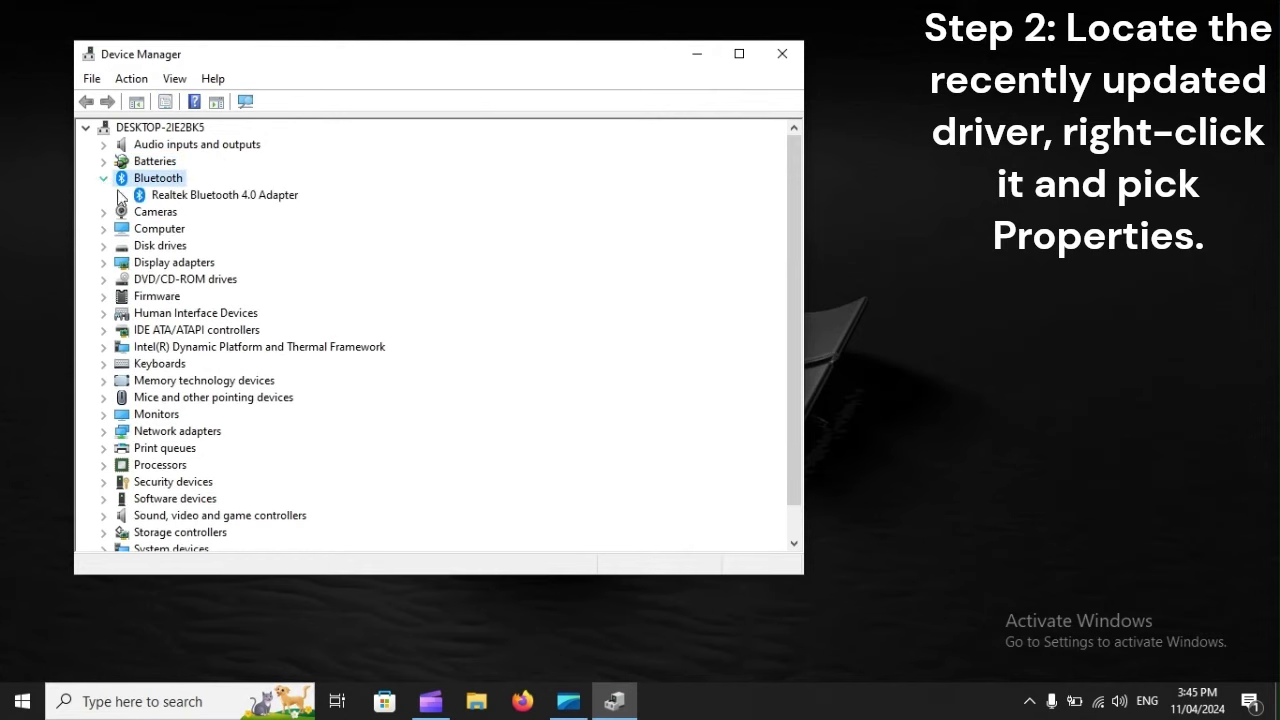
click(184, 201)
right_click(183, 203)
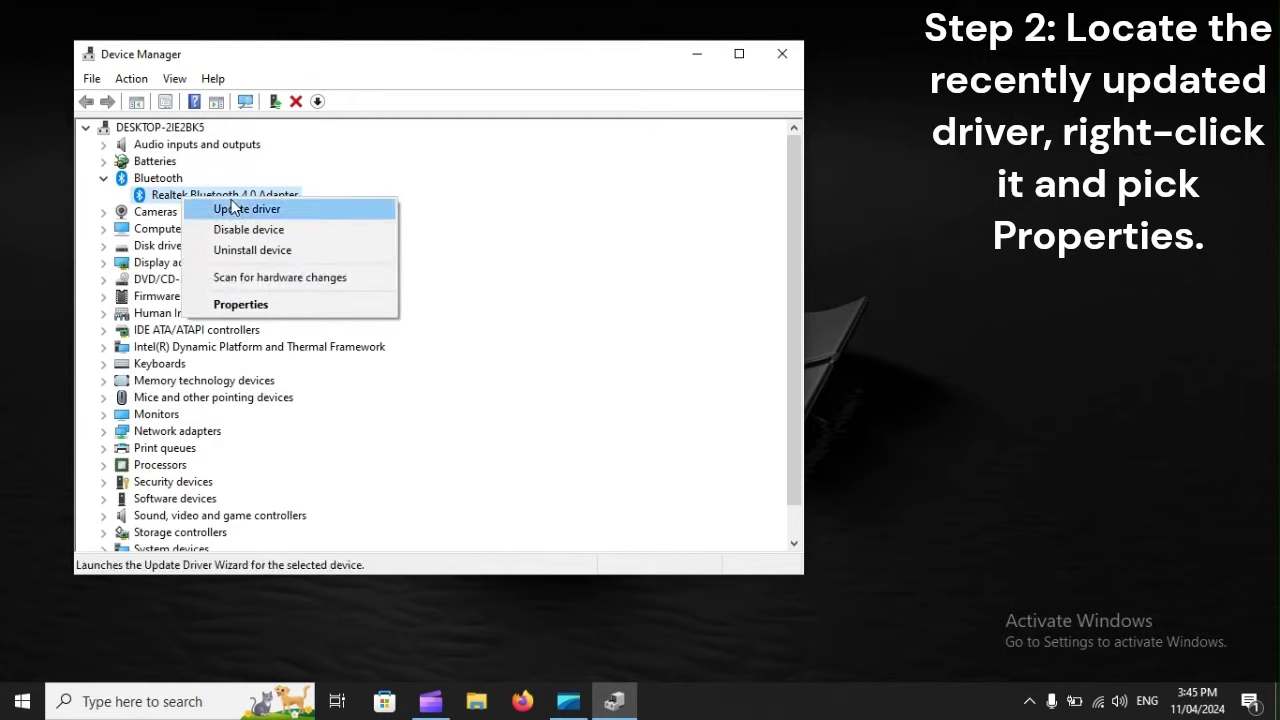
click(271, 307)
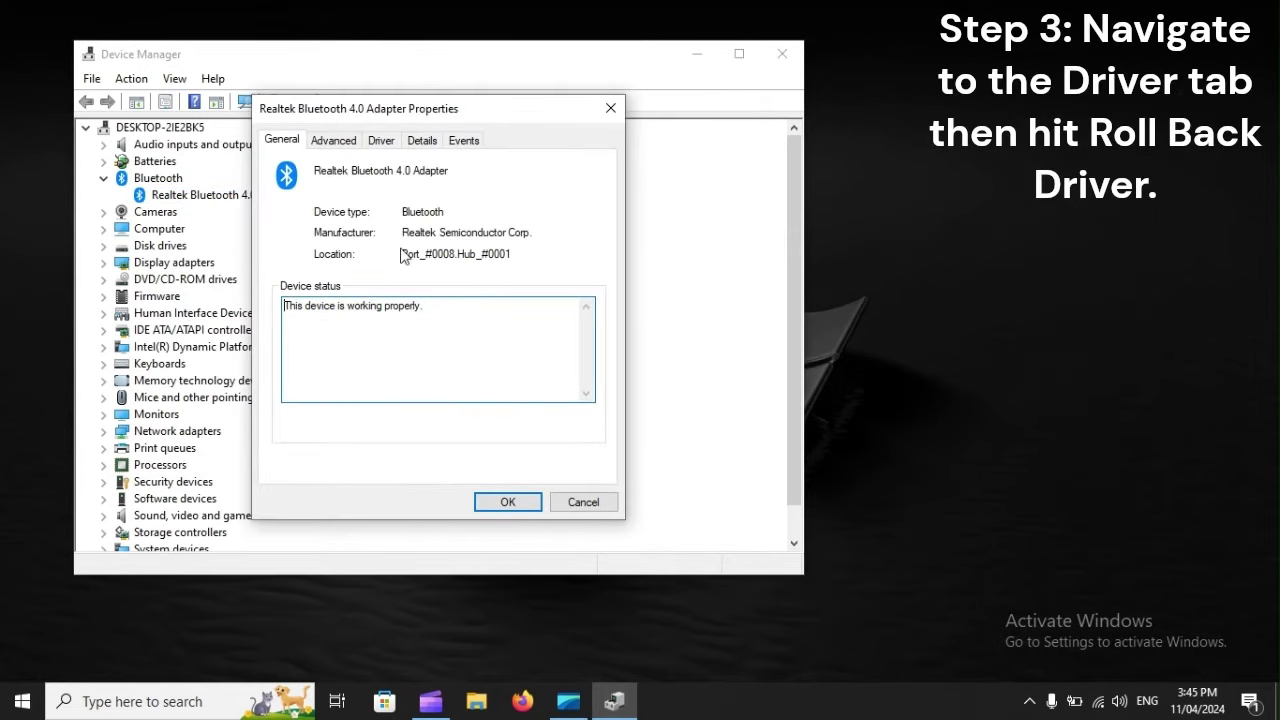
Step: Show the adapter's Driver tab: Realtek driver 1.7.1019.3002, dated 02/07/2019
click(380, 141)
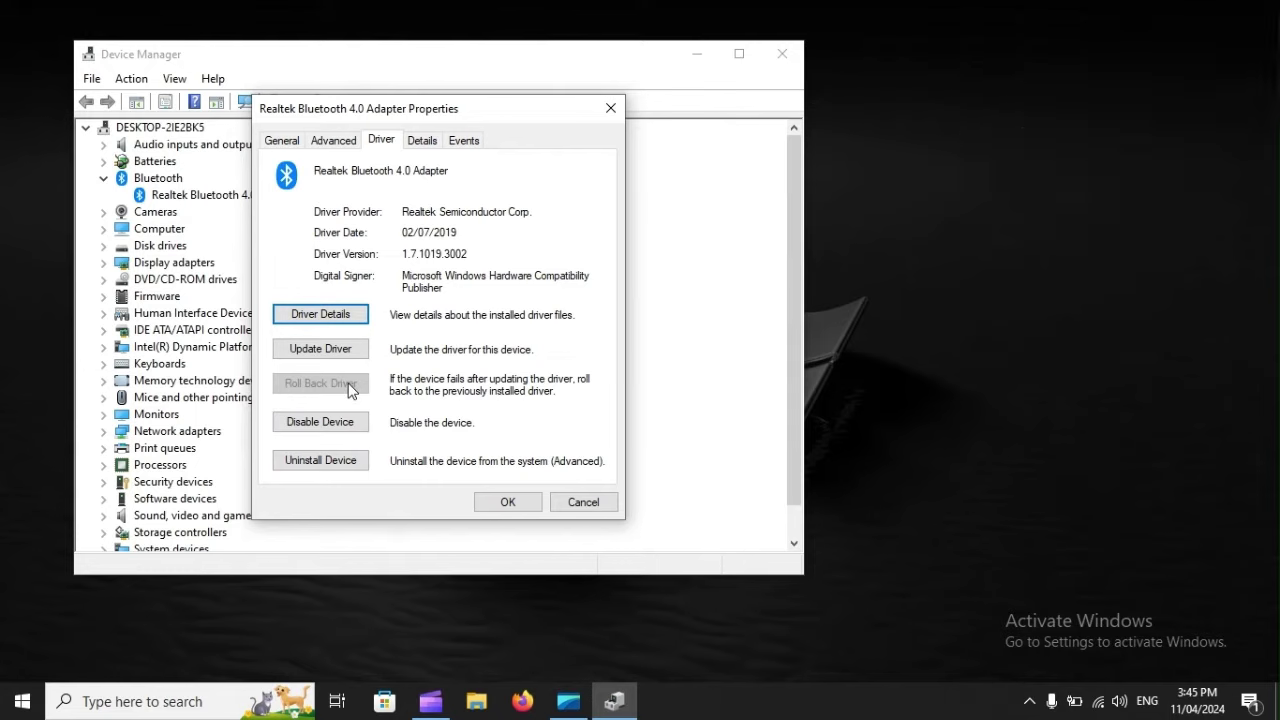
Step: Restart the computer from the Start menu's Power button
click(23, 692)
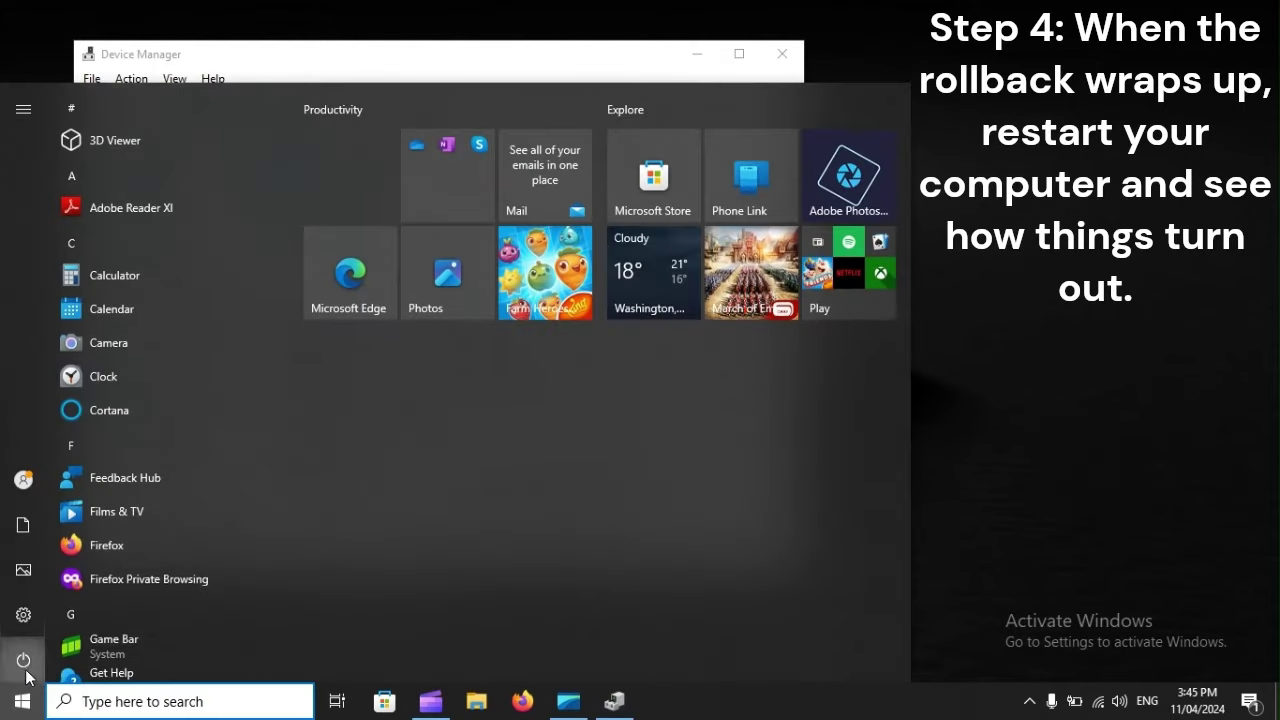
click(24, 664)
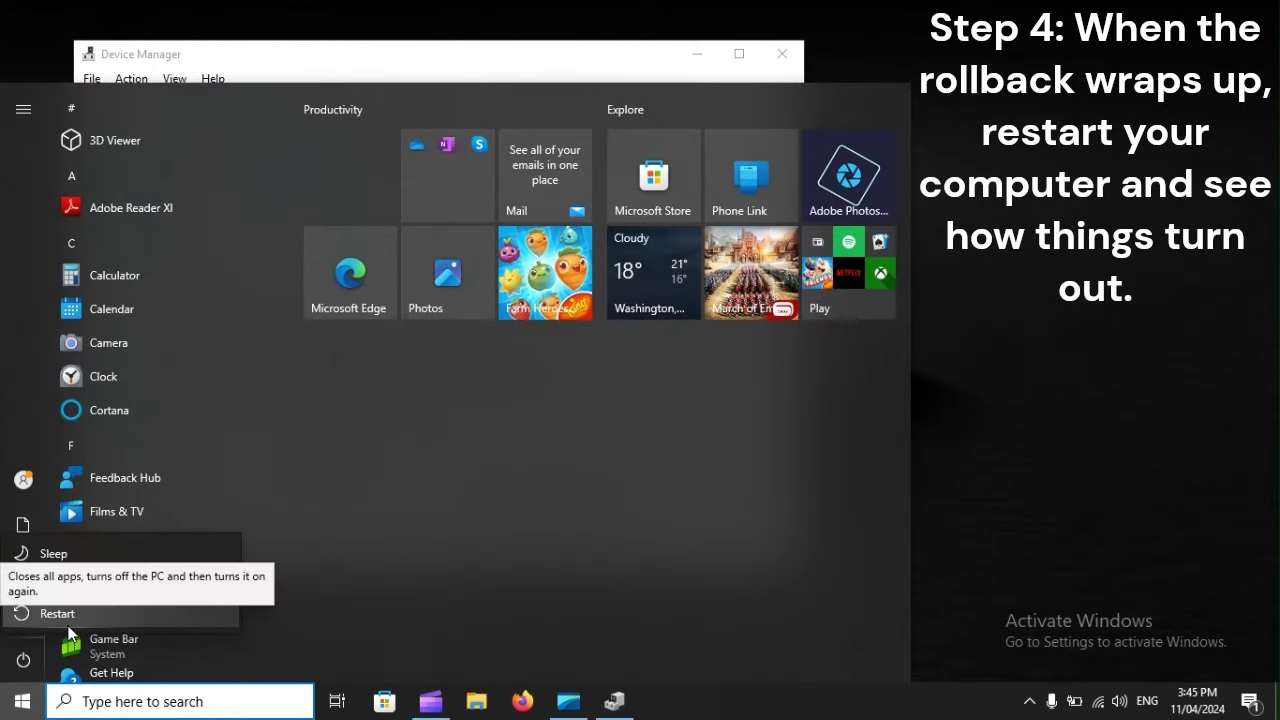
click(69, 626)
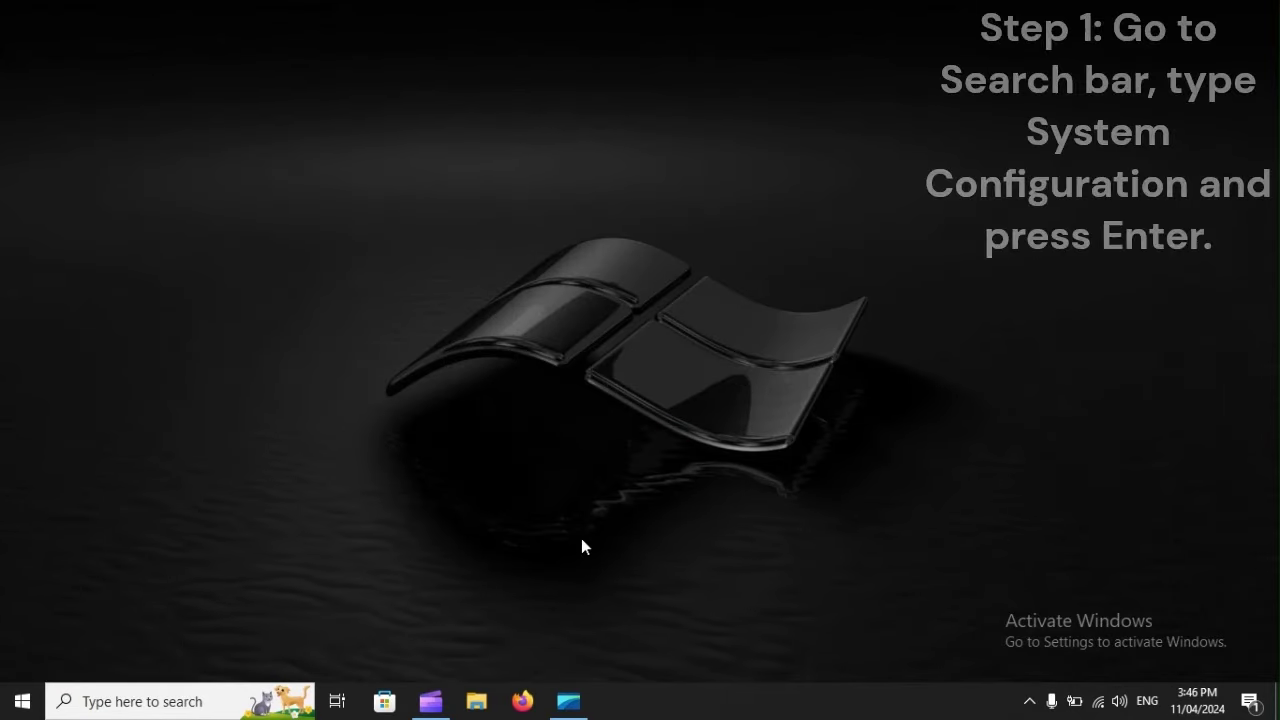
Step: Search for 'System Configuration' in the taskbar search box and open it
click(123, 701)
text(S)
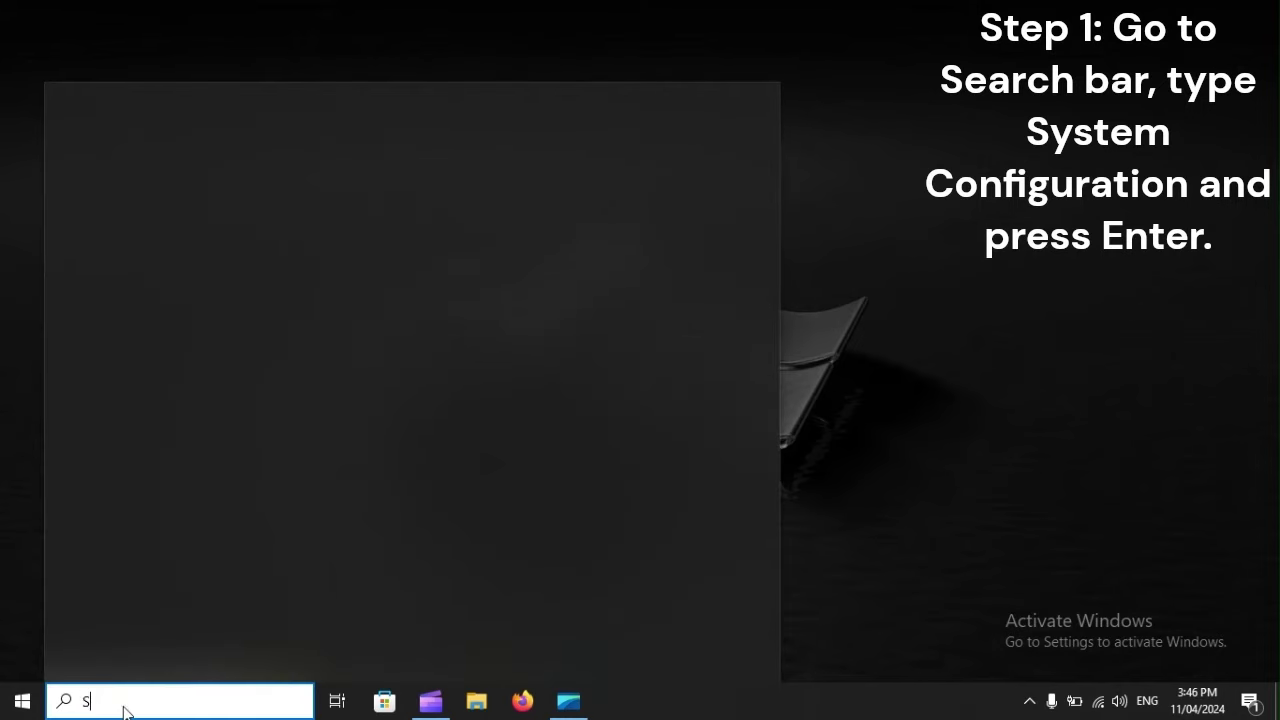
text(ystem )
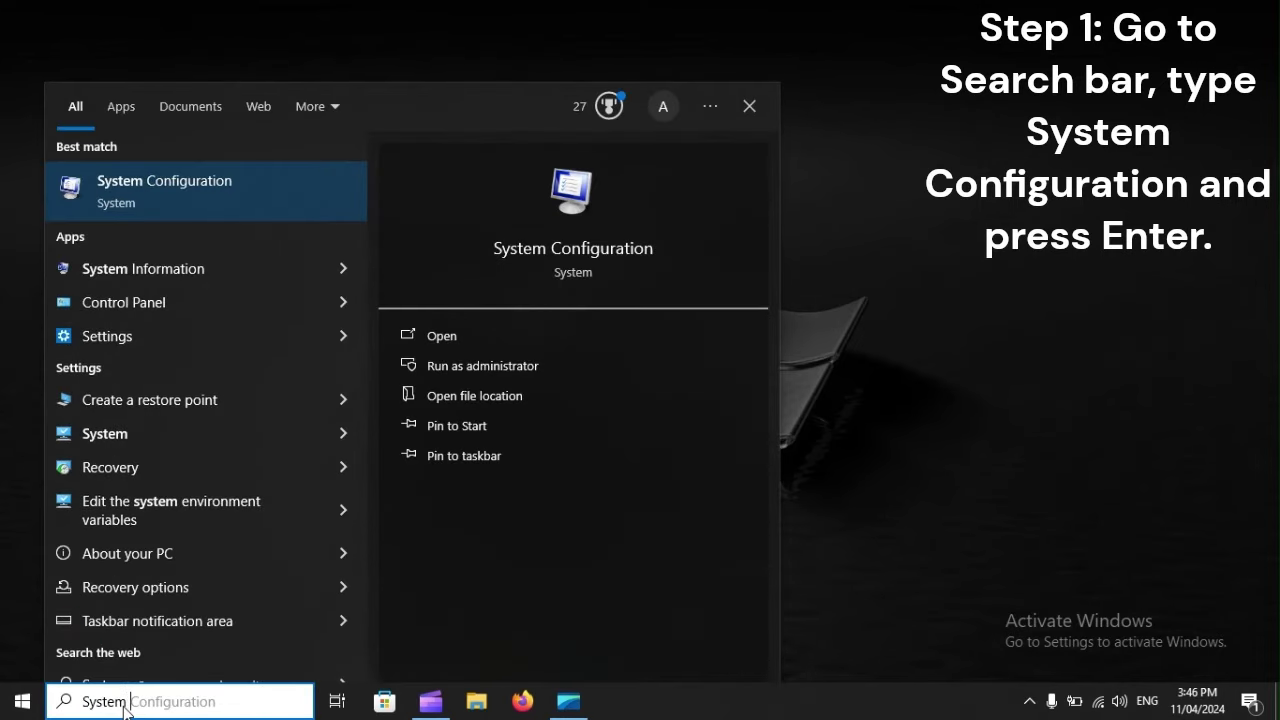
text(Configu)
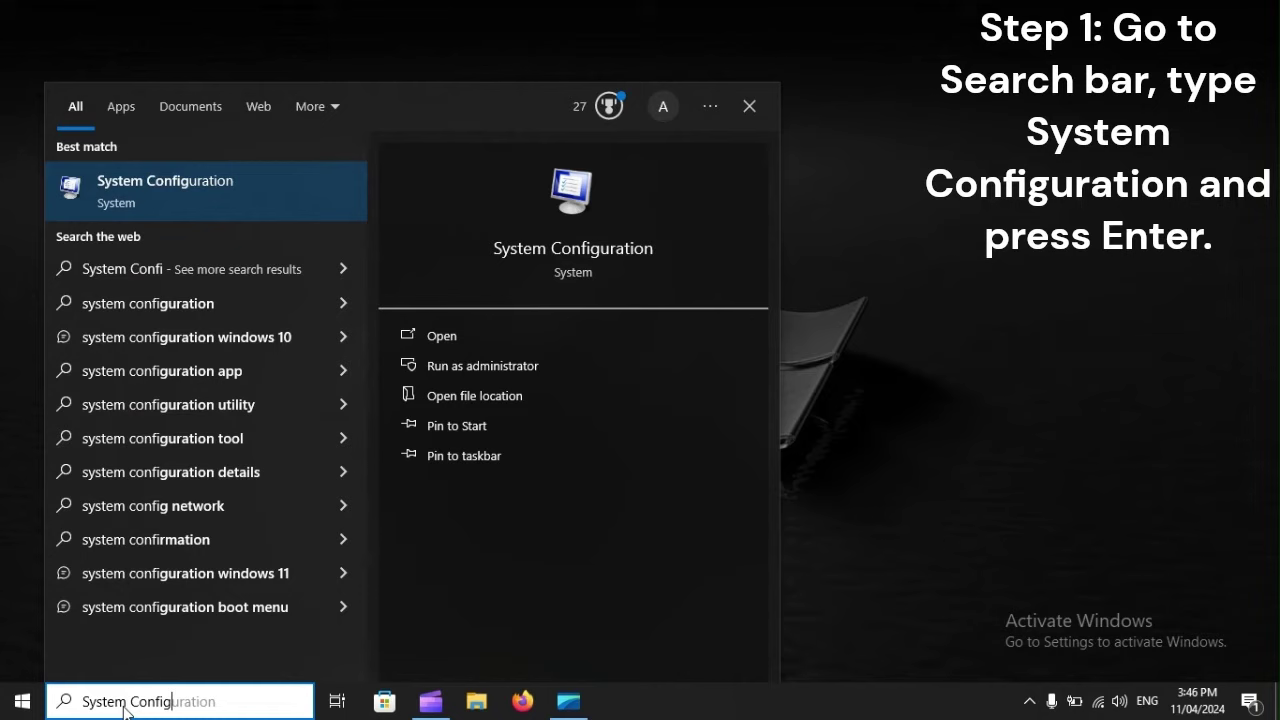
text(ration)
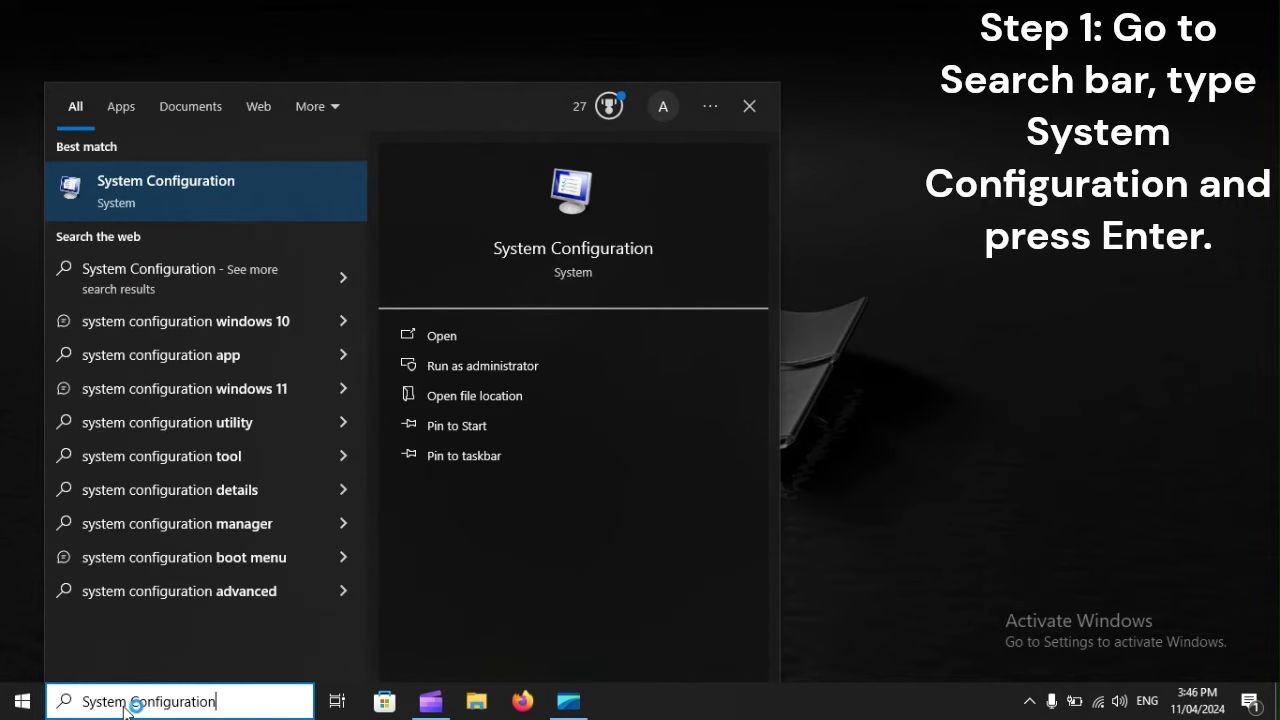
key(Return)
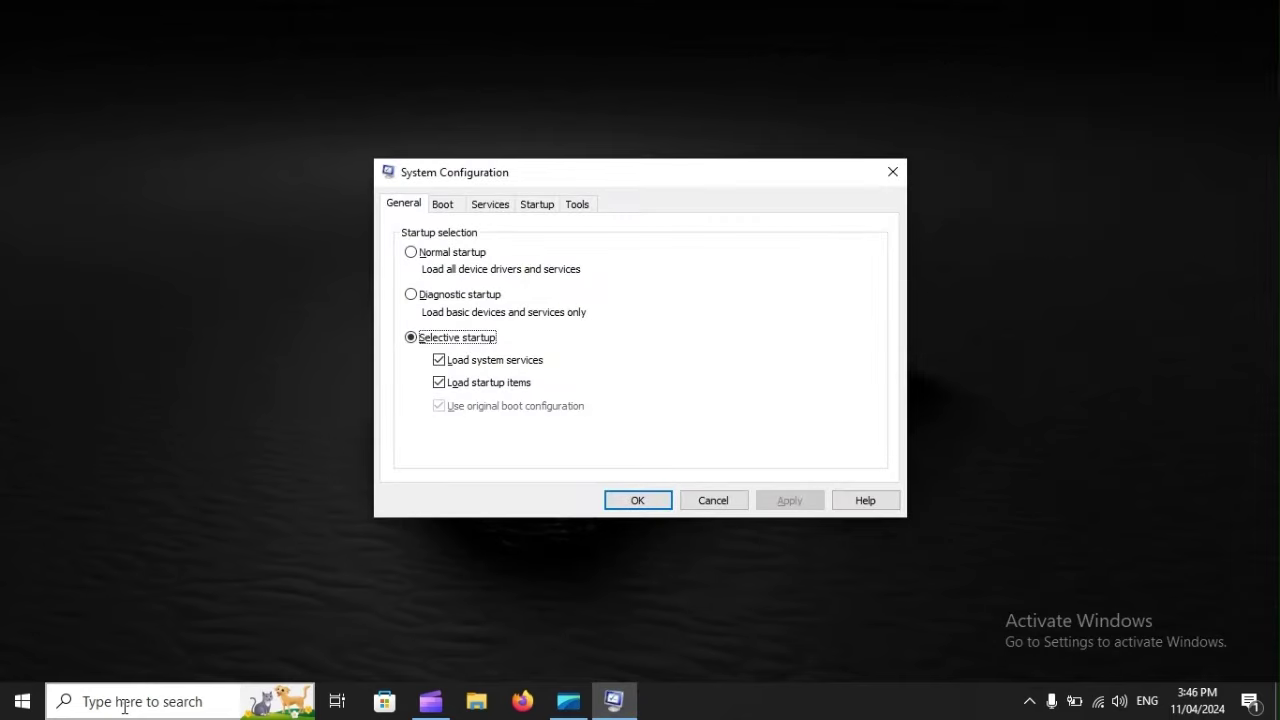
Step: On the Services tab, tick Hide all Microsoft services
click(490, 204)
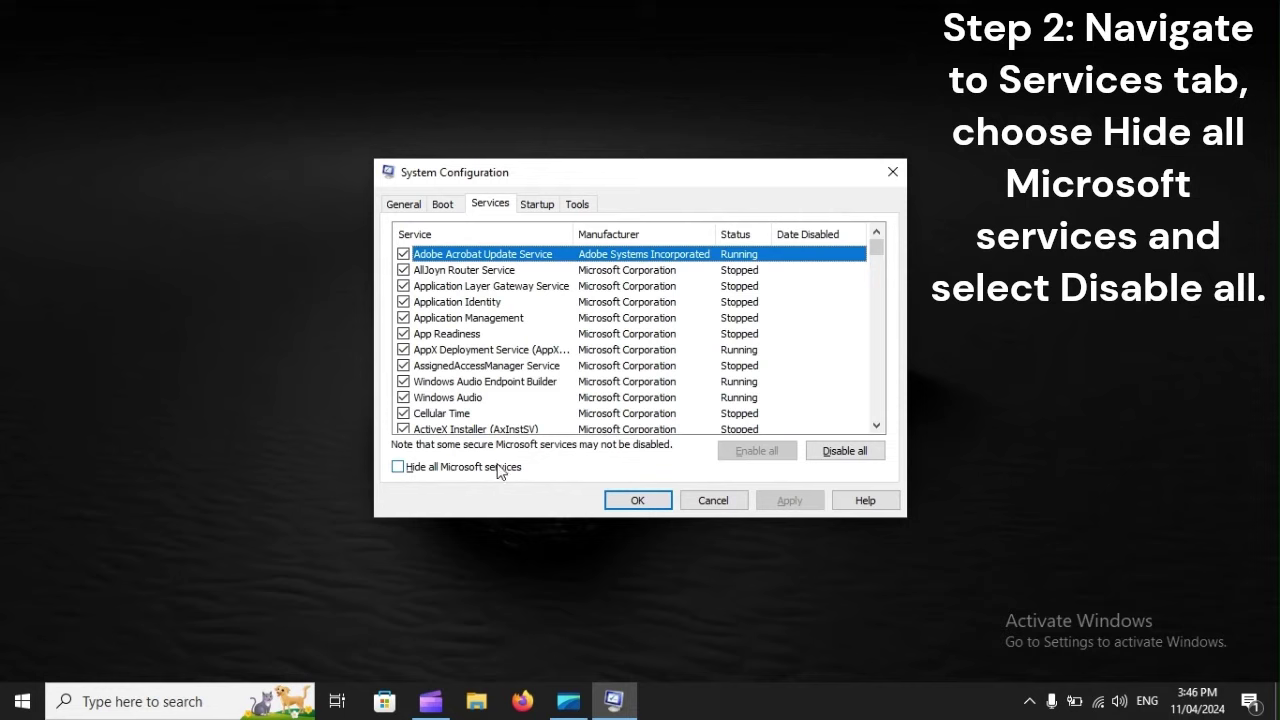
click(410, 471)
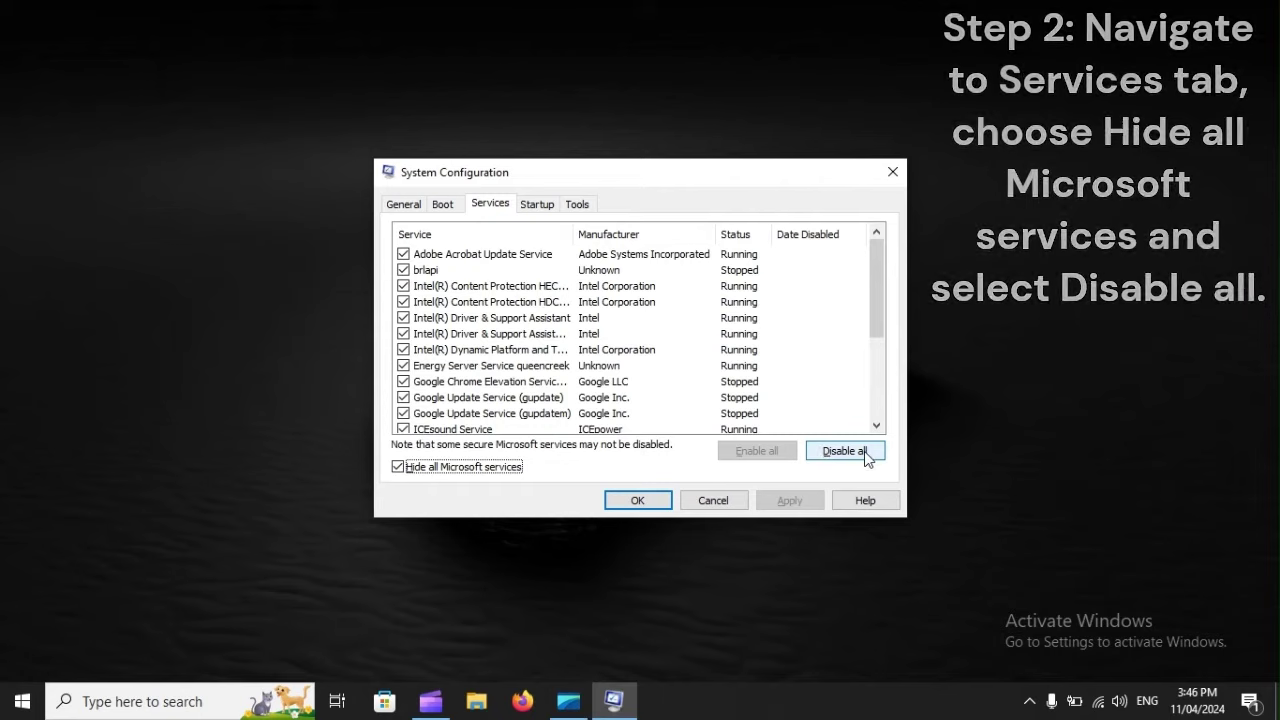
Step: From the Startup tab, review Zalo, Windows Security notifications and Skype in Task Manager, then close it
click(539, 209)
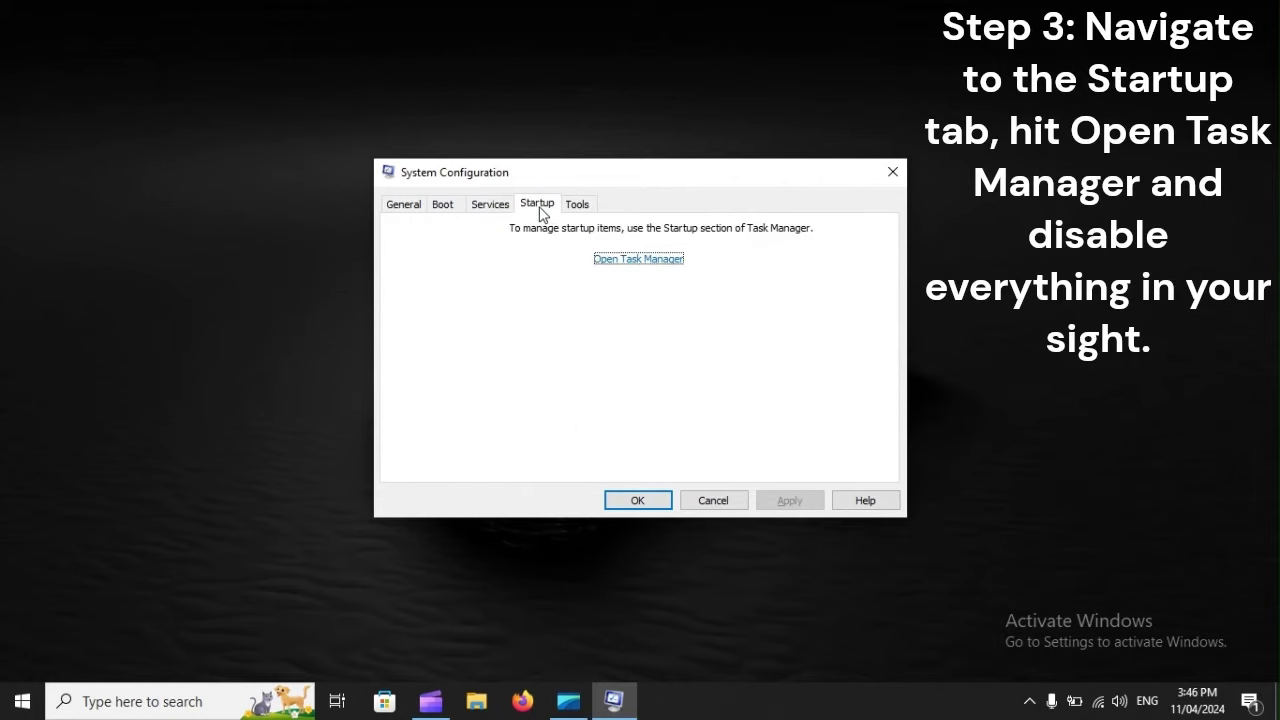
click(640, 259)
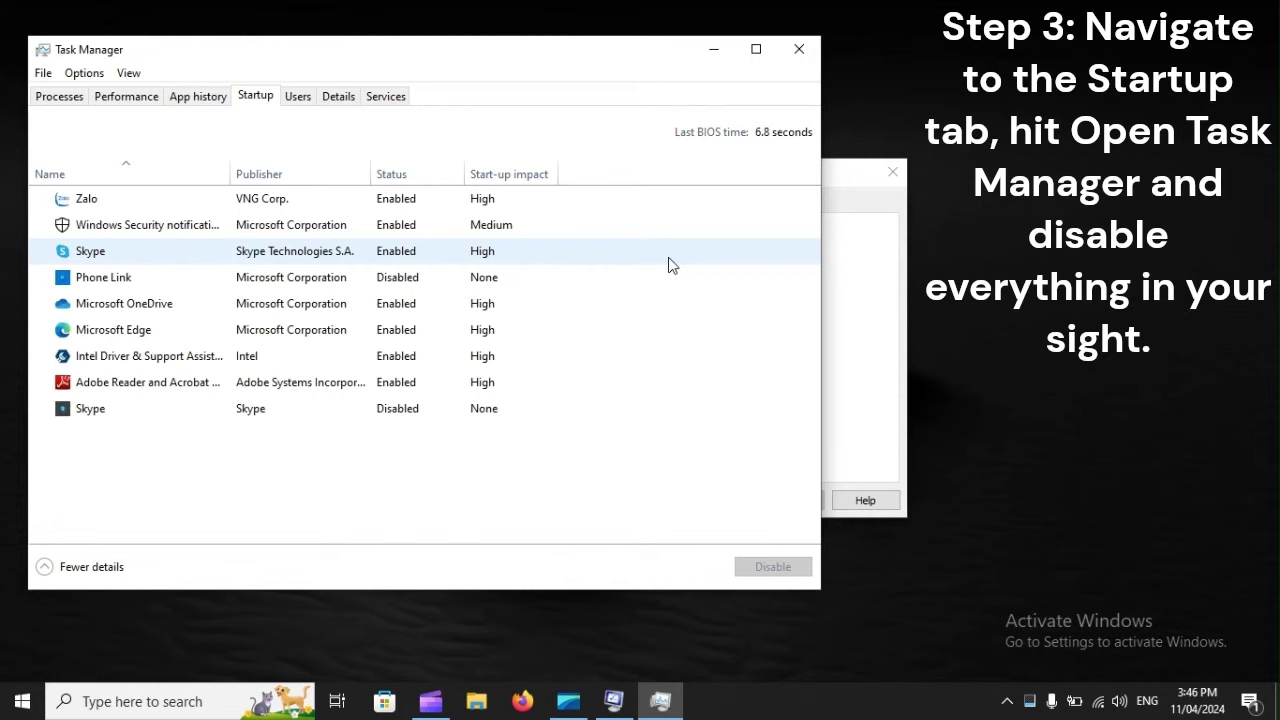
click(224, 203)
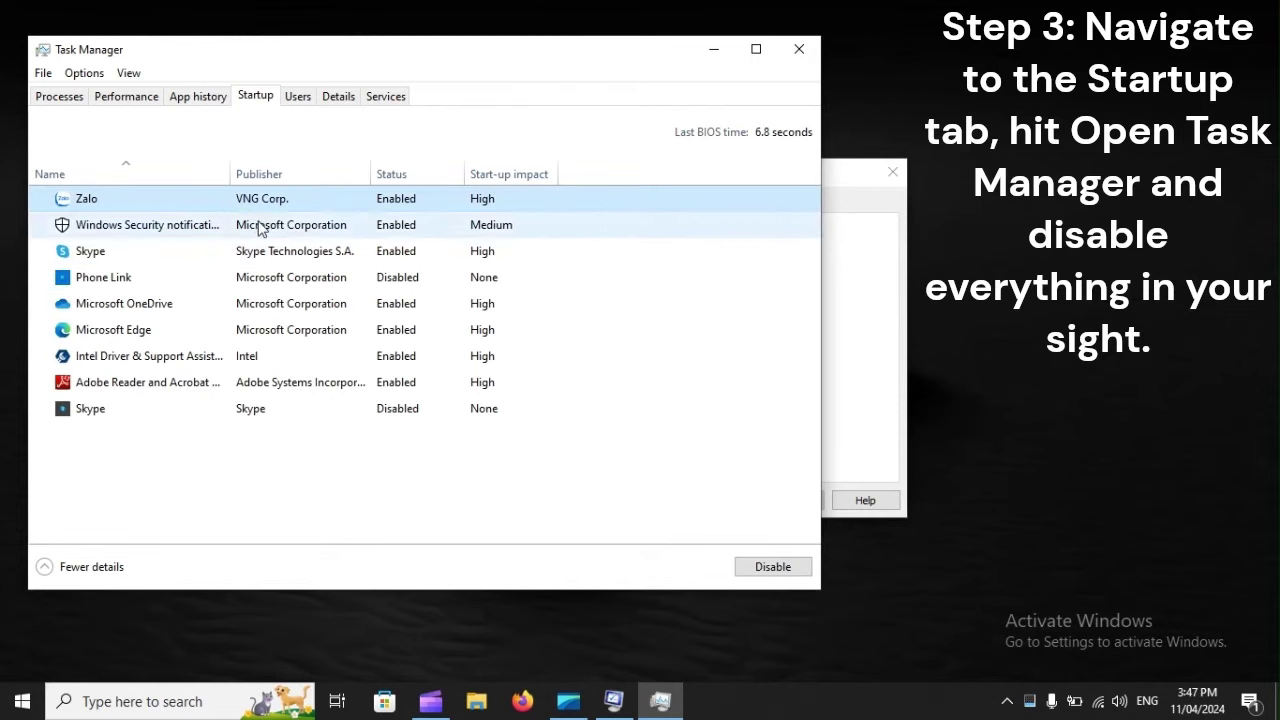
click(261, 227)
click(282, 253)
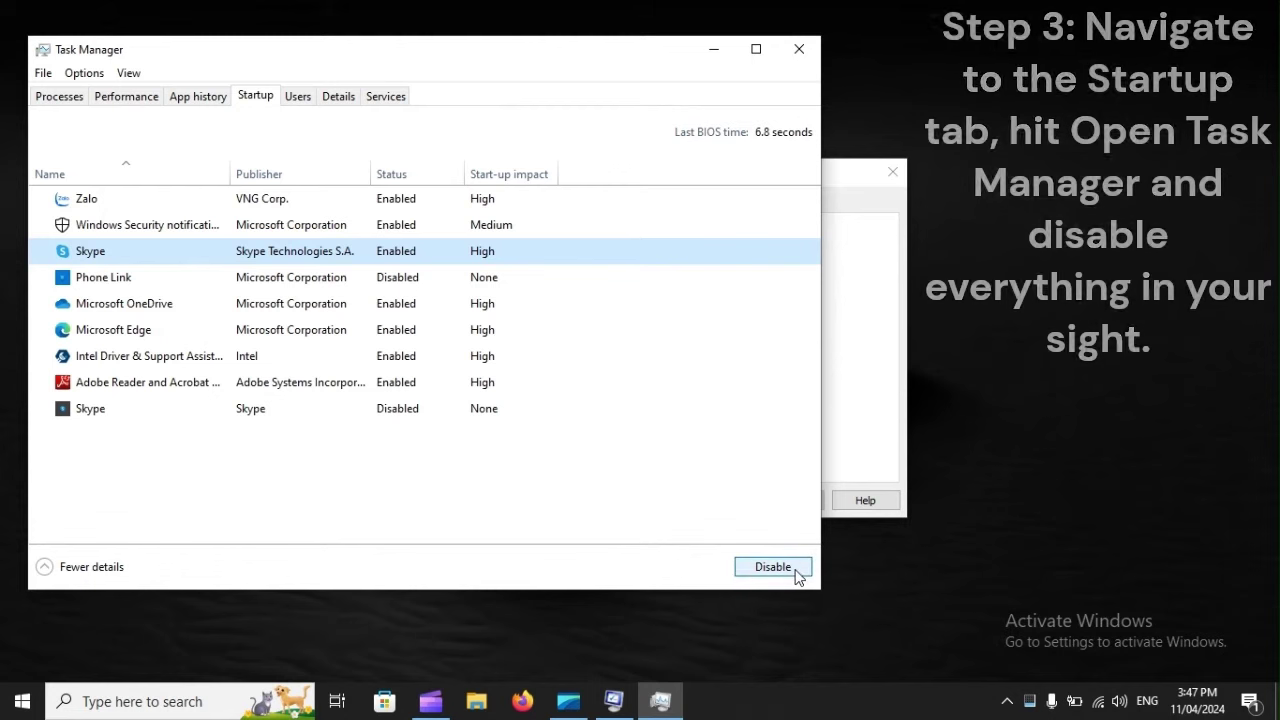
click(798, 48)
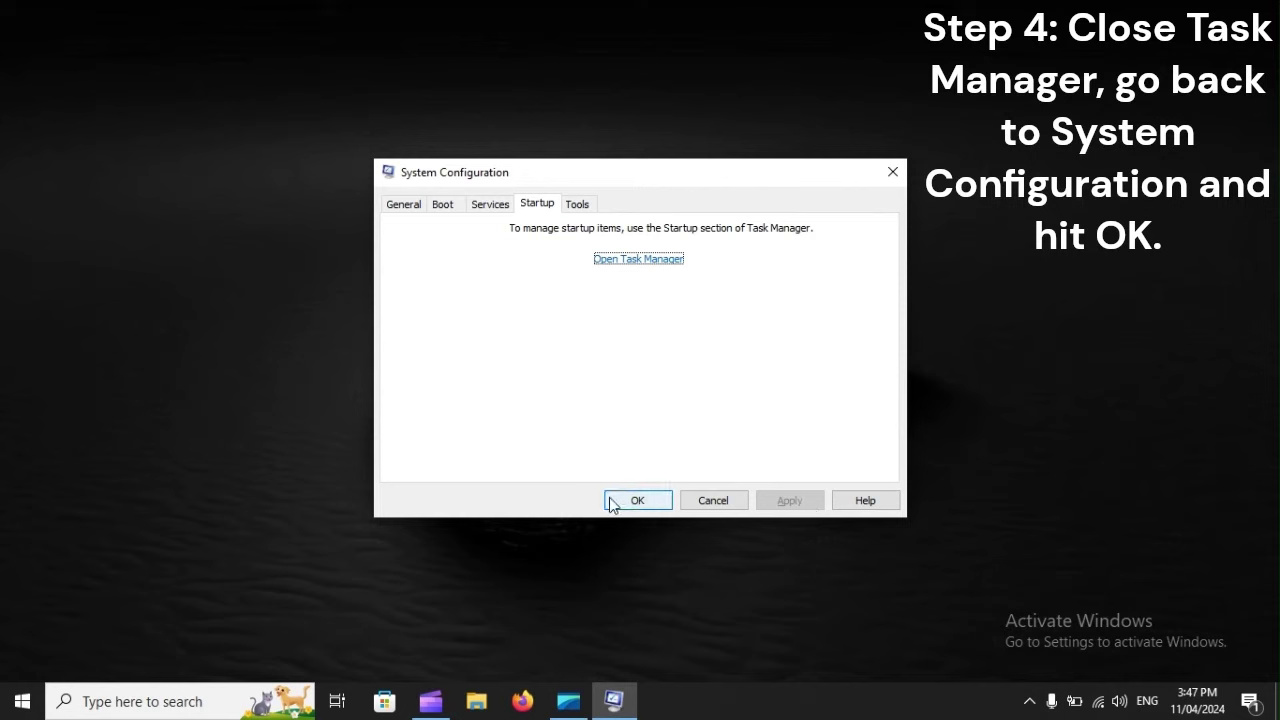
Step: Restart the computer through Start, Power, Restart
click(20, 700)
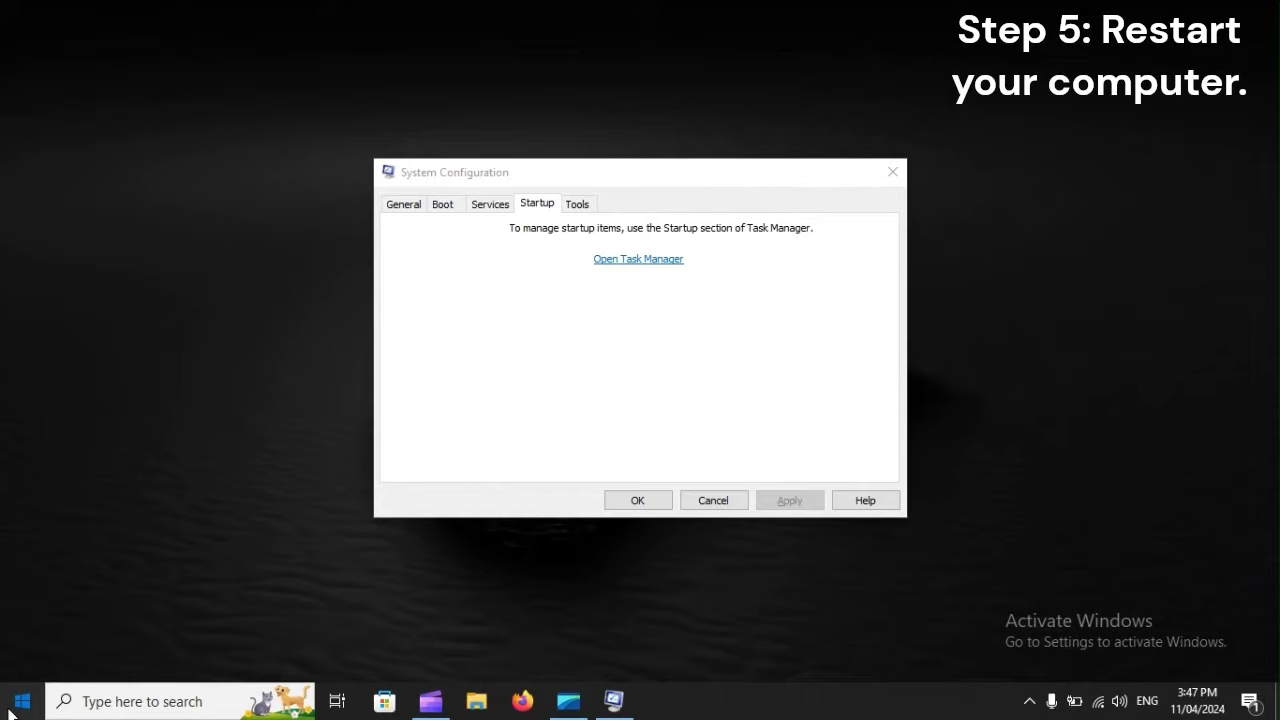
click(23, 659)
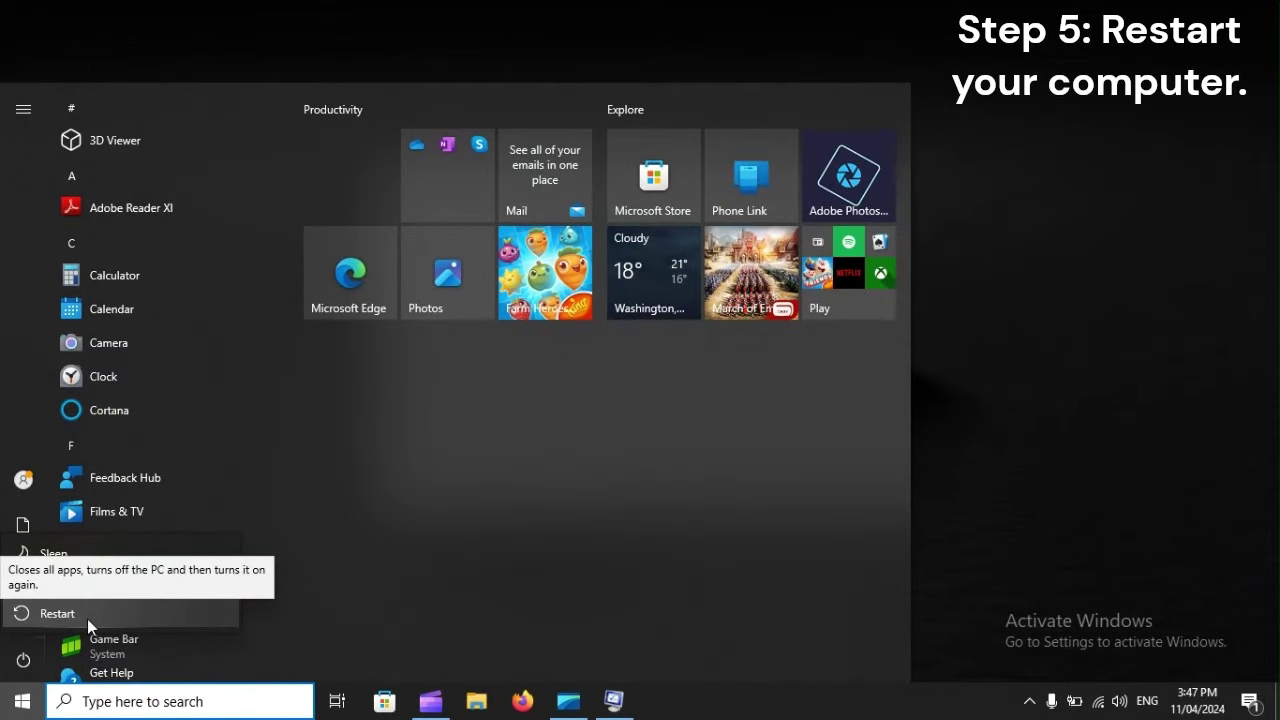
click(87, 614)
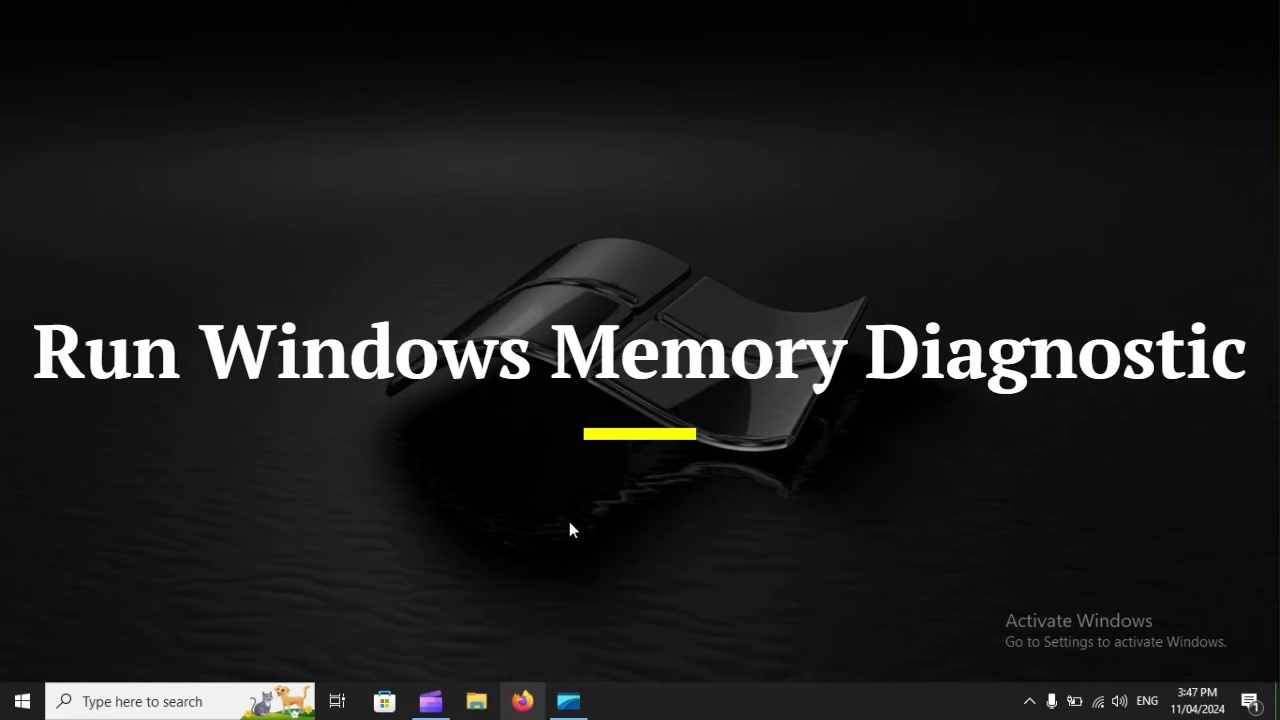
Step: Run Windows Memory Diagnostic from search and choose Restart now and check for problems (recommended)
click(95, 700)
text(W)
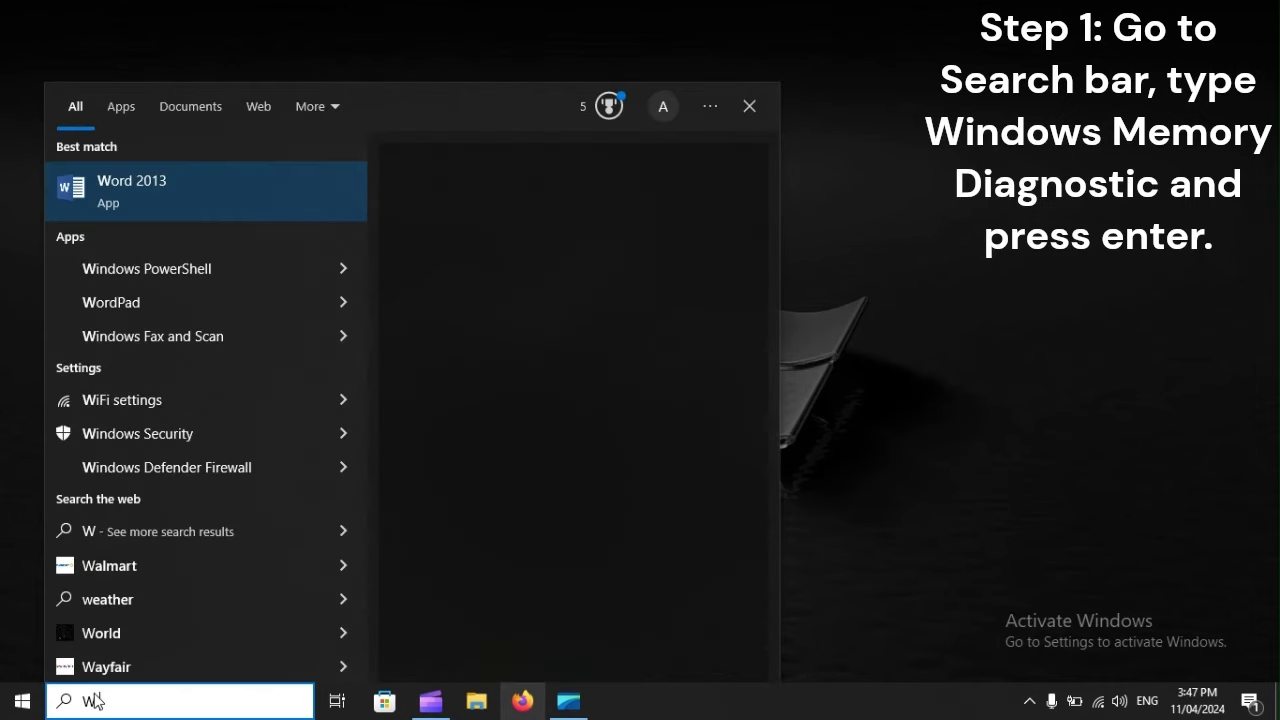
text(indows)
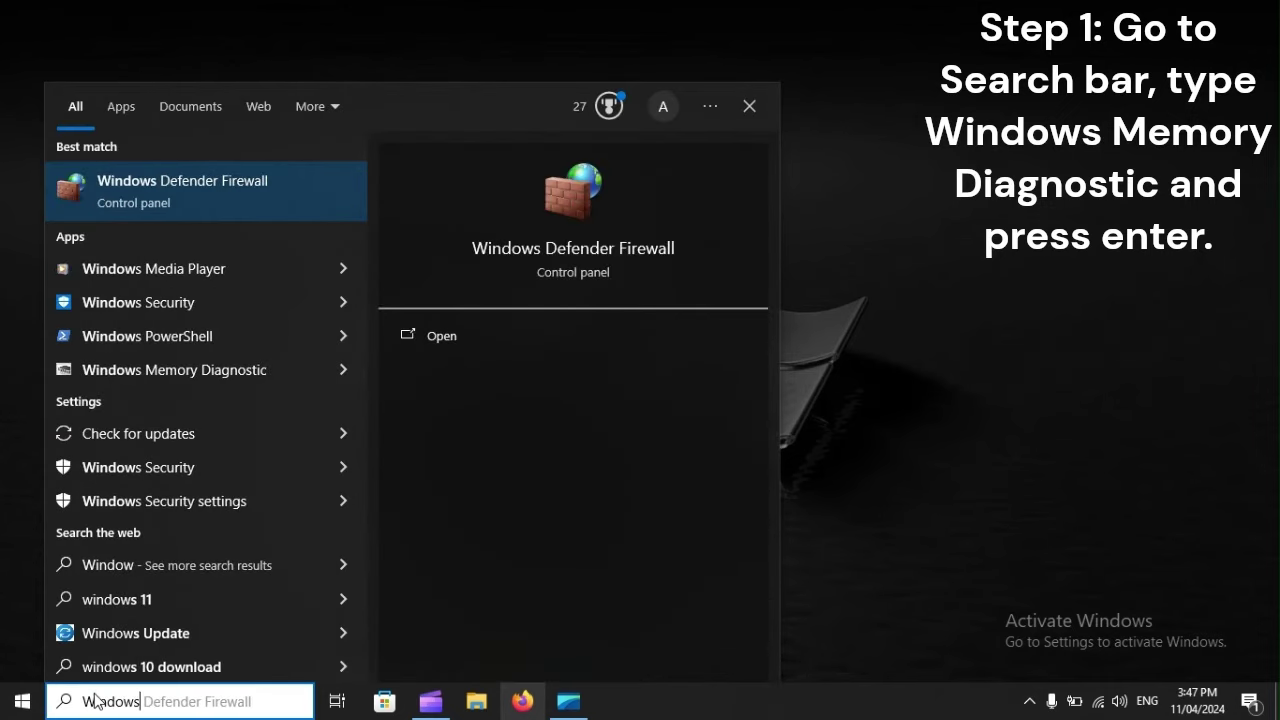
text( Memo)
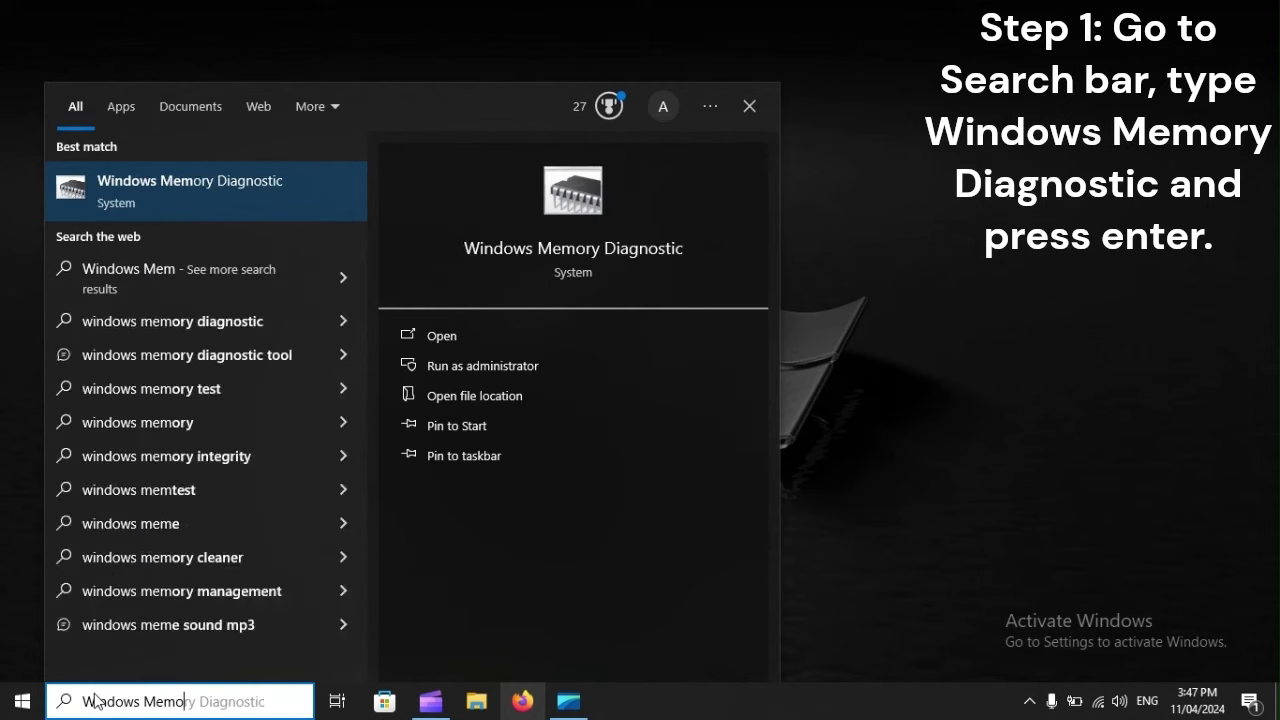
text(ry Dia)
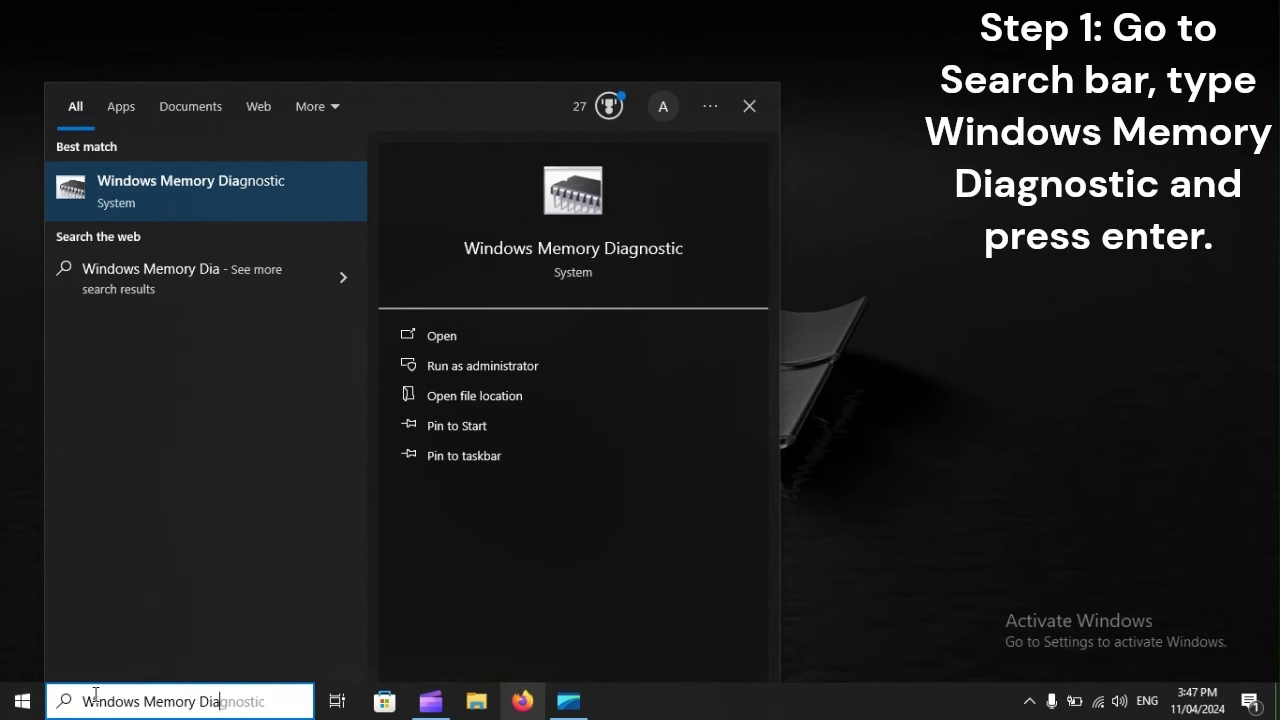
text(gnos)
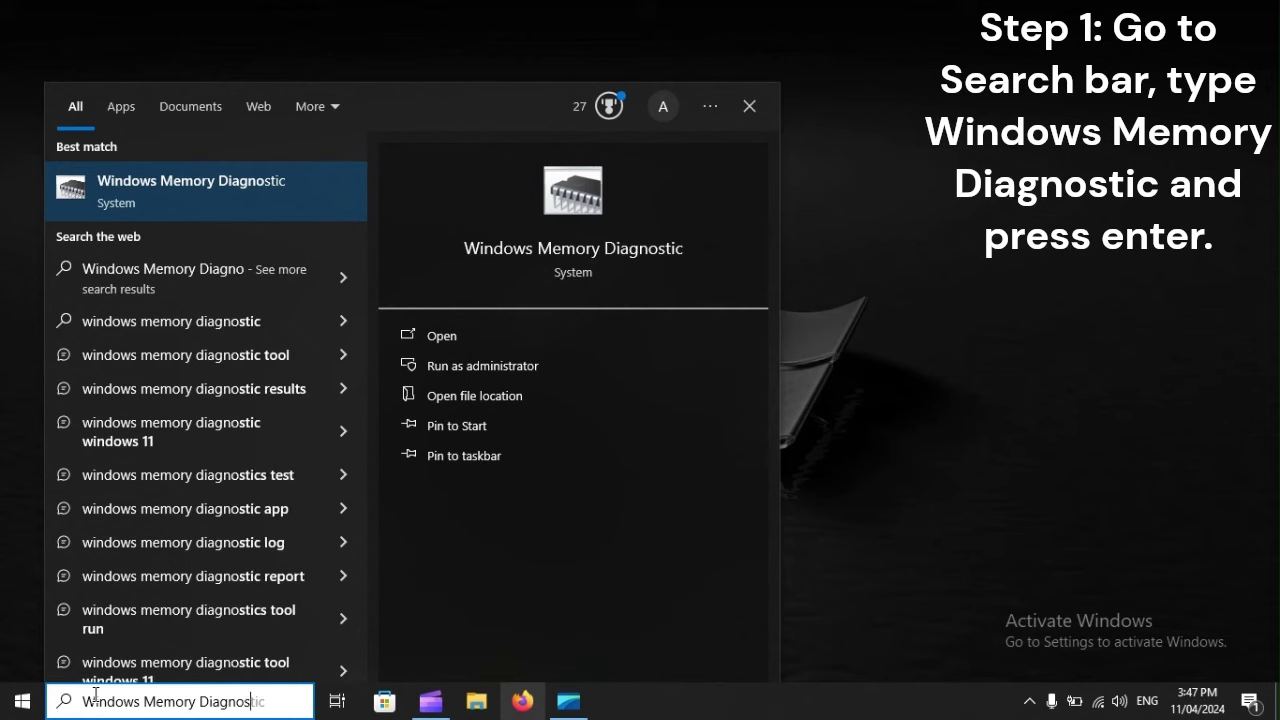
text(tic)
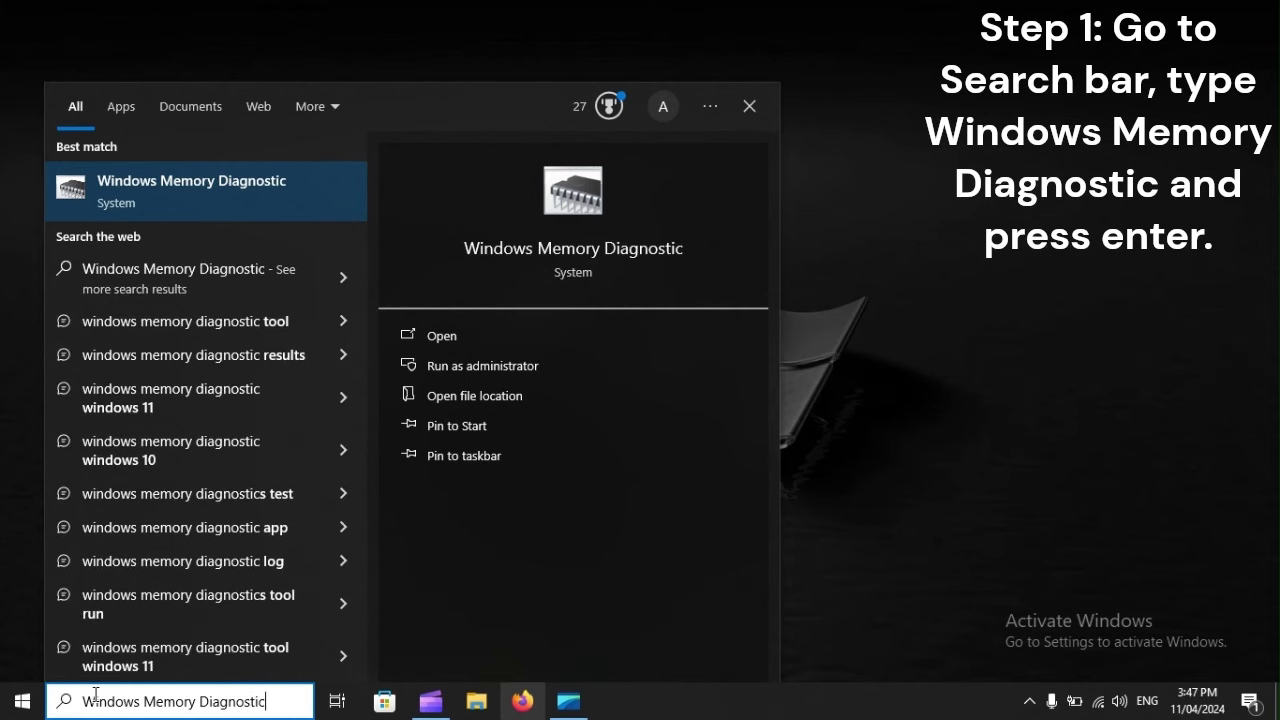
key(Return)
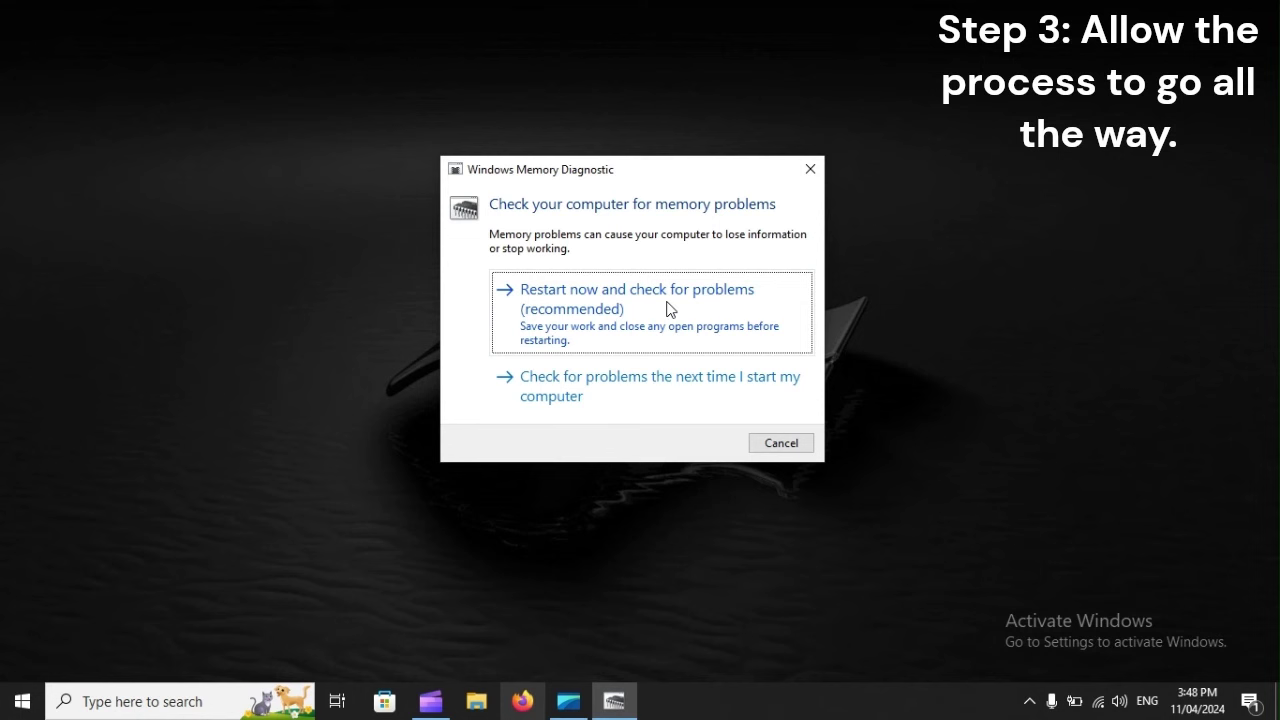
click(668, 309)
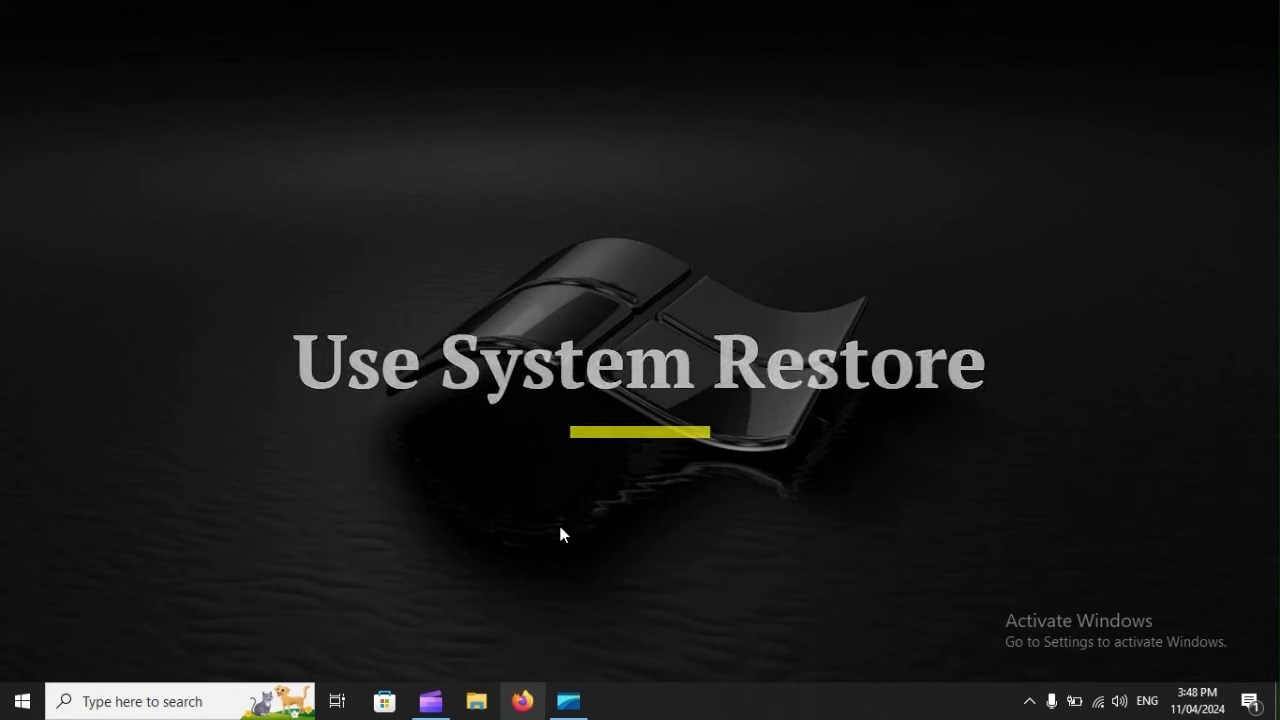
Step: Search 'System Restore' to open System Properties on the System Protection tab
click(151, 700)
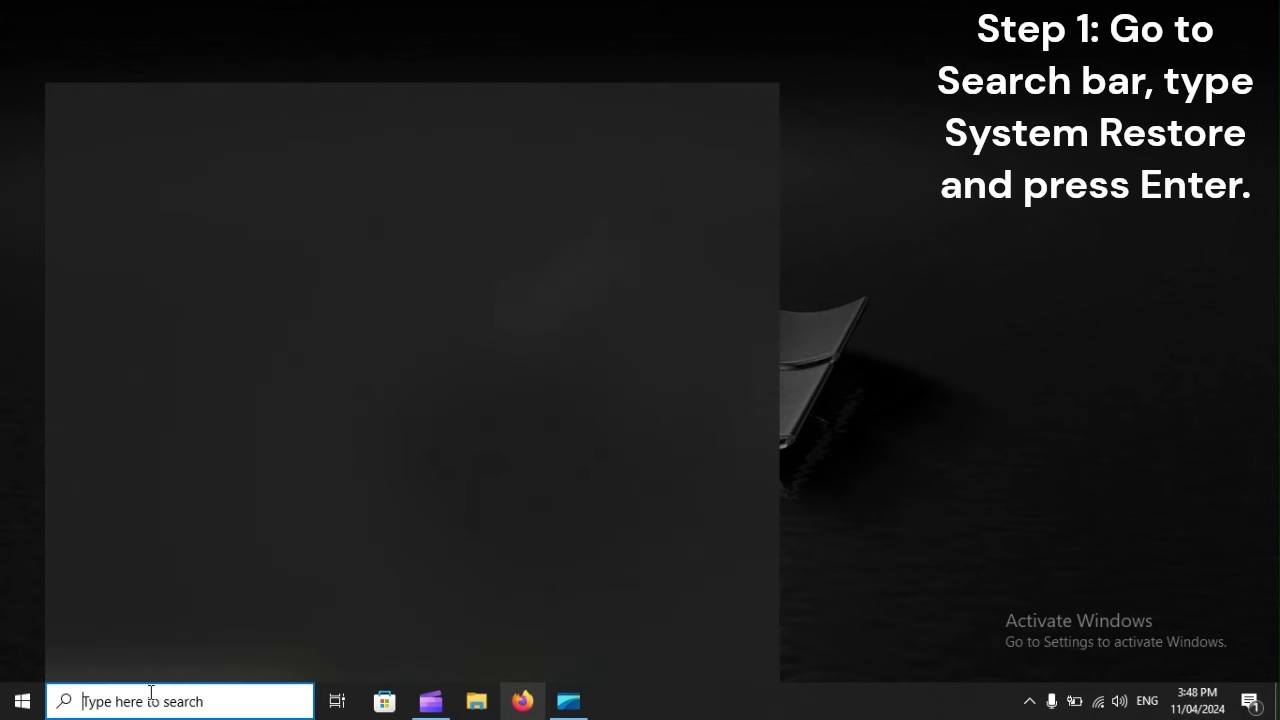
text(System )
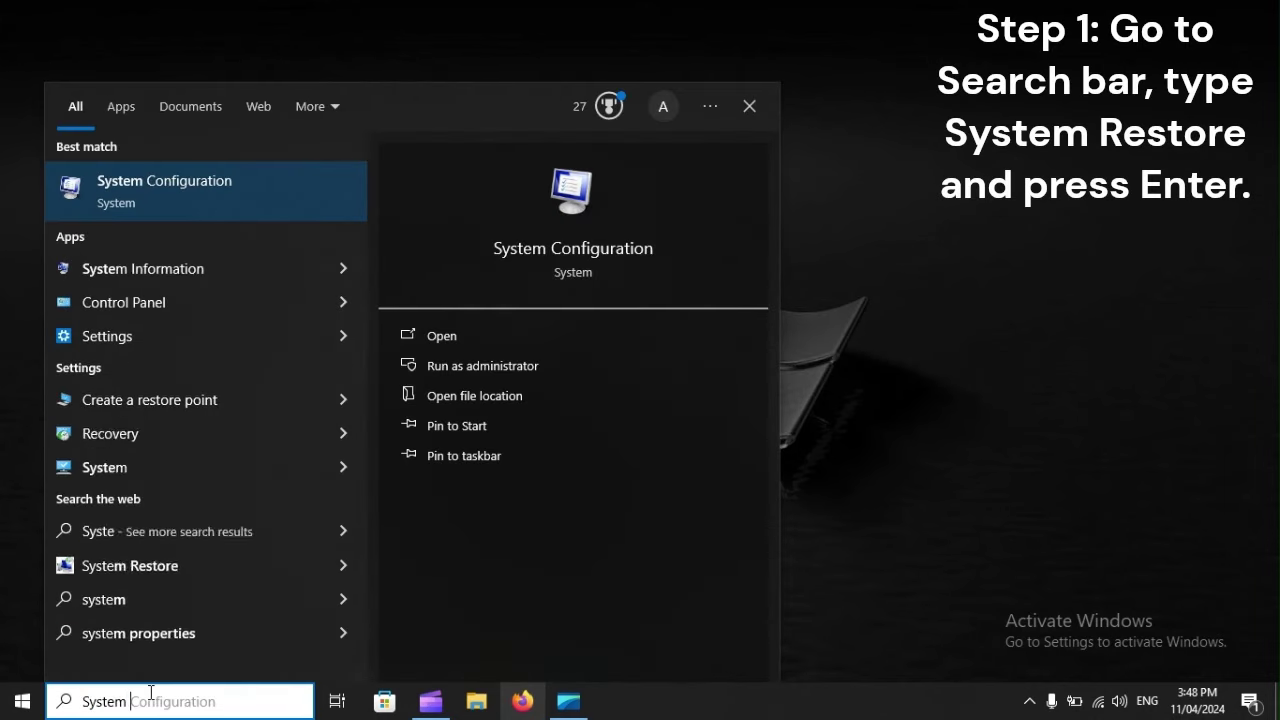
text(Restore)
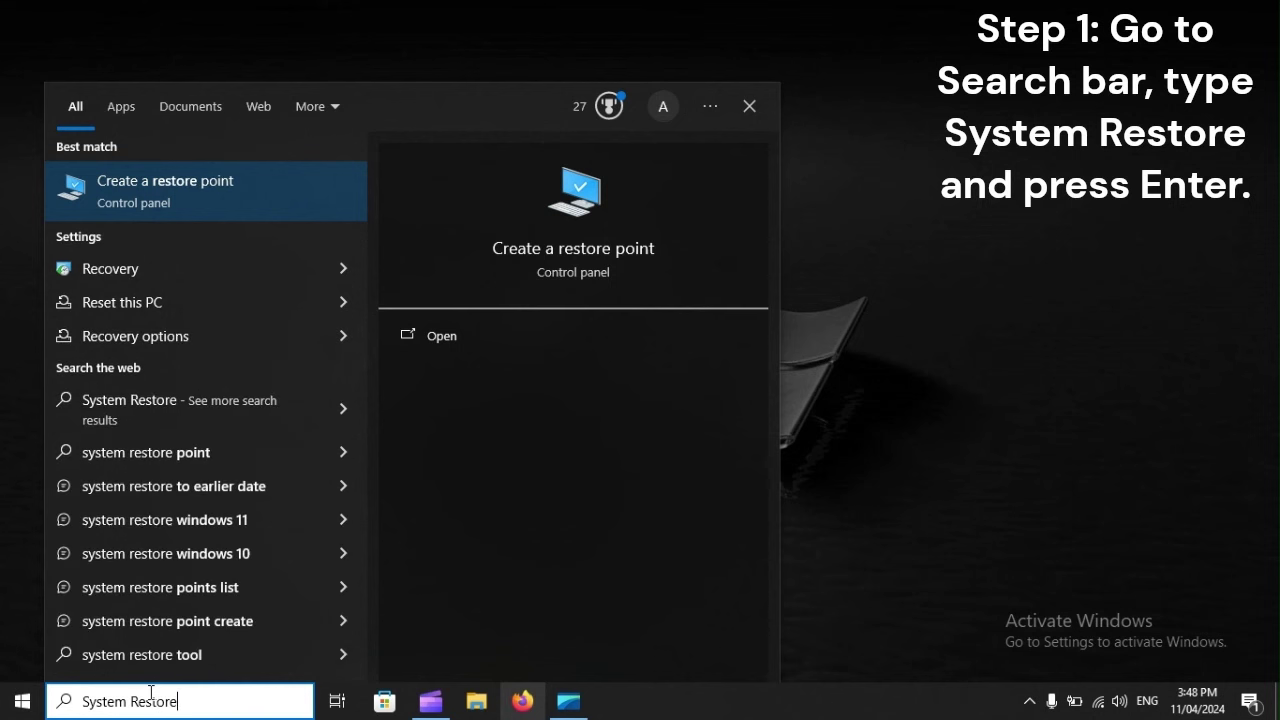
key(Return)
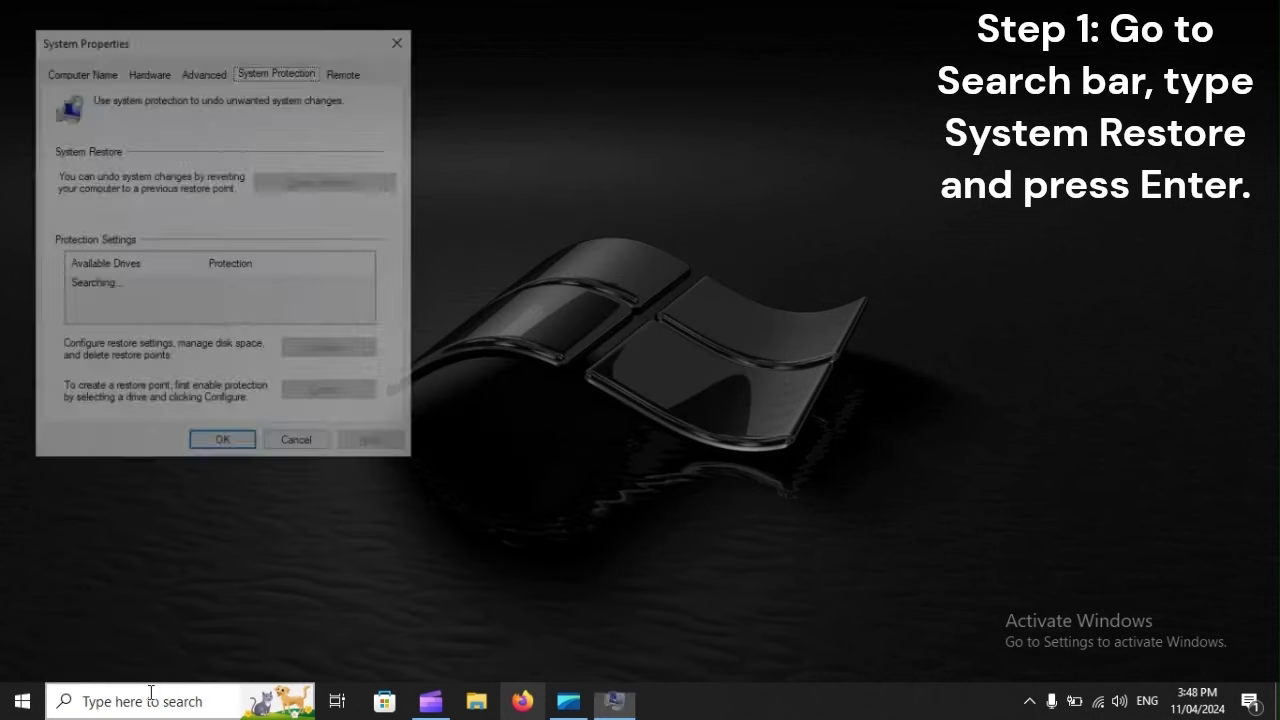